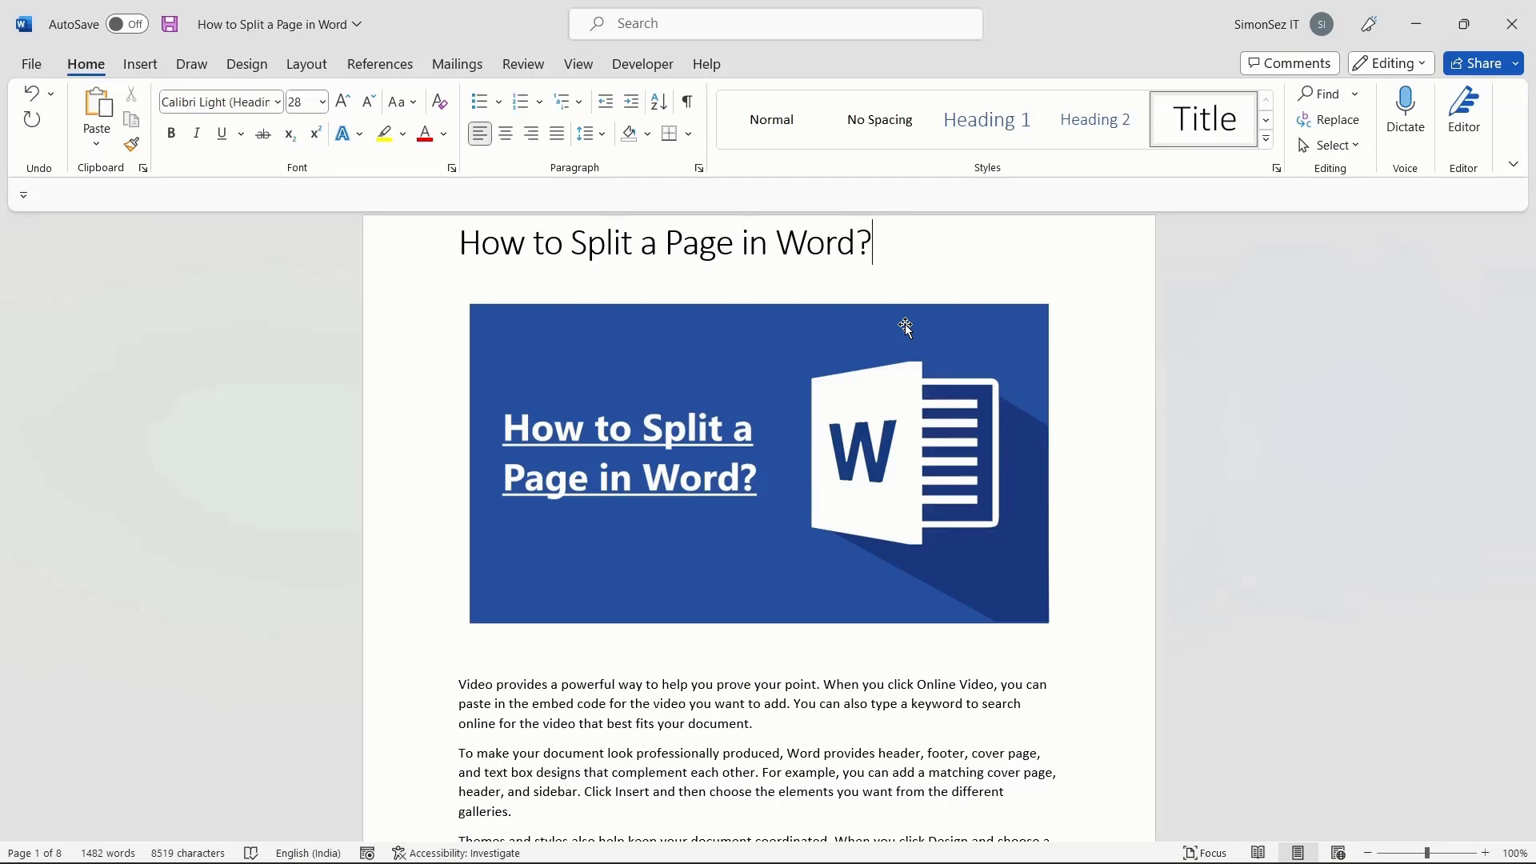
Scroll down to the end of page 3's text at the 'Aenean nec lorem' paragraph.
{"action": "scroll", "coordinate": [906, 328], "scroll_direction": "down", "scroll_amount": 10}
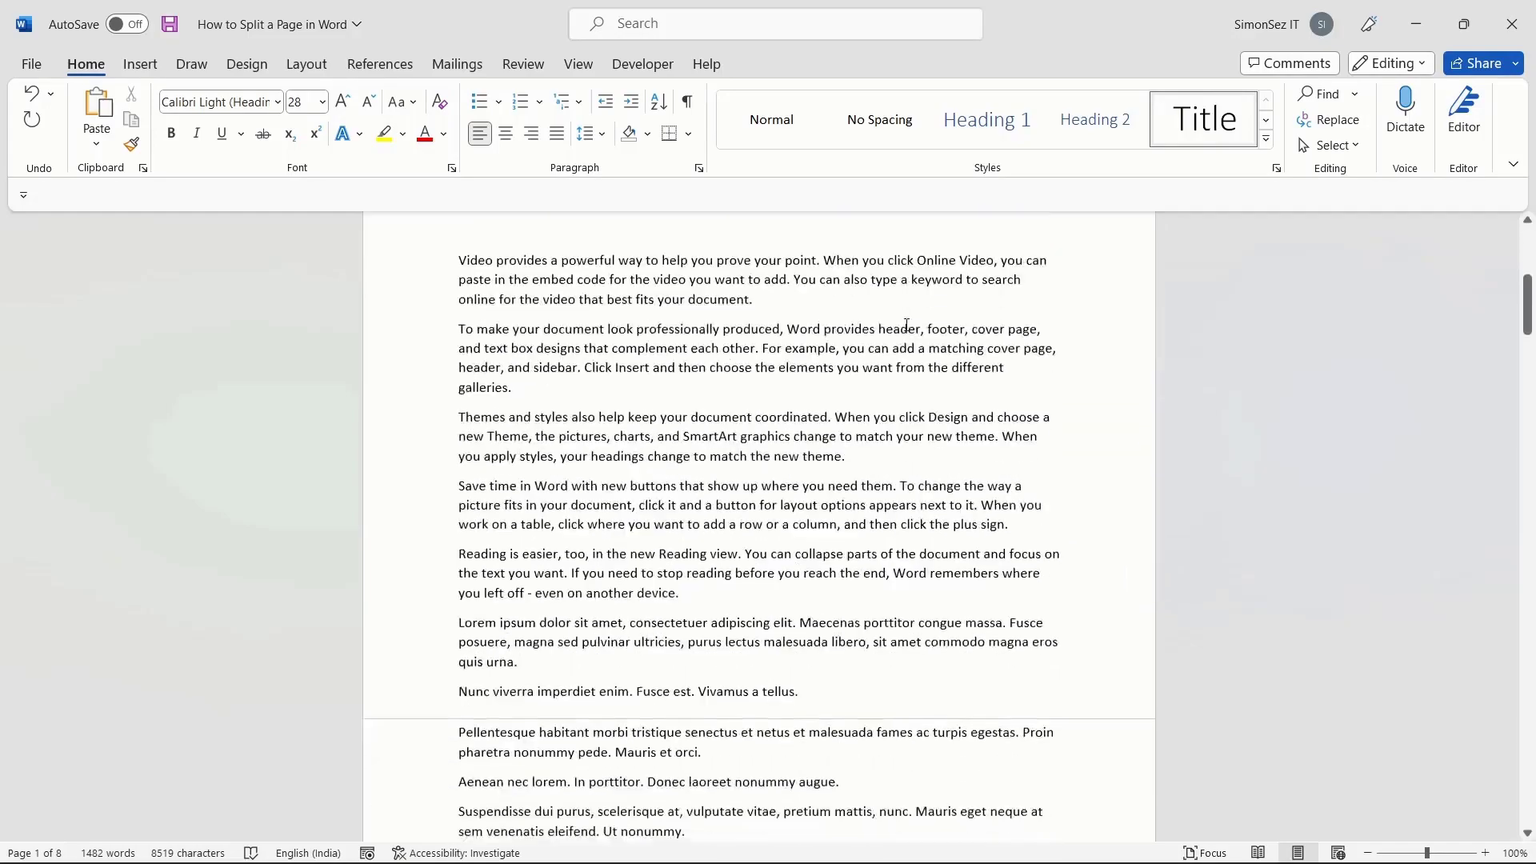
{"action": "scroll", "coordinate": [906, 324], "scroll_direction": "down", "scroll_amount": 10}
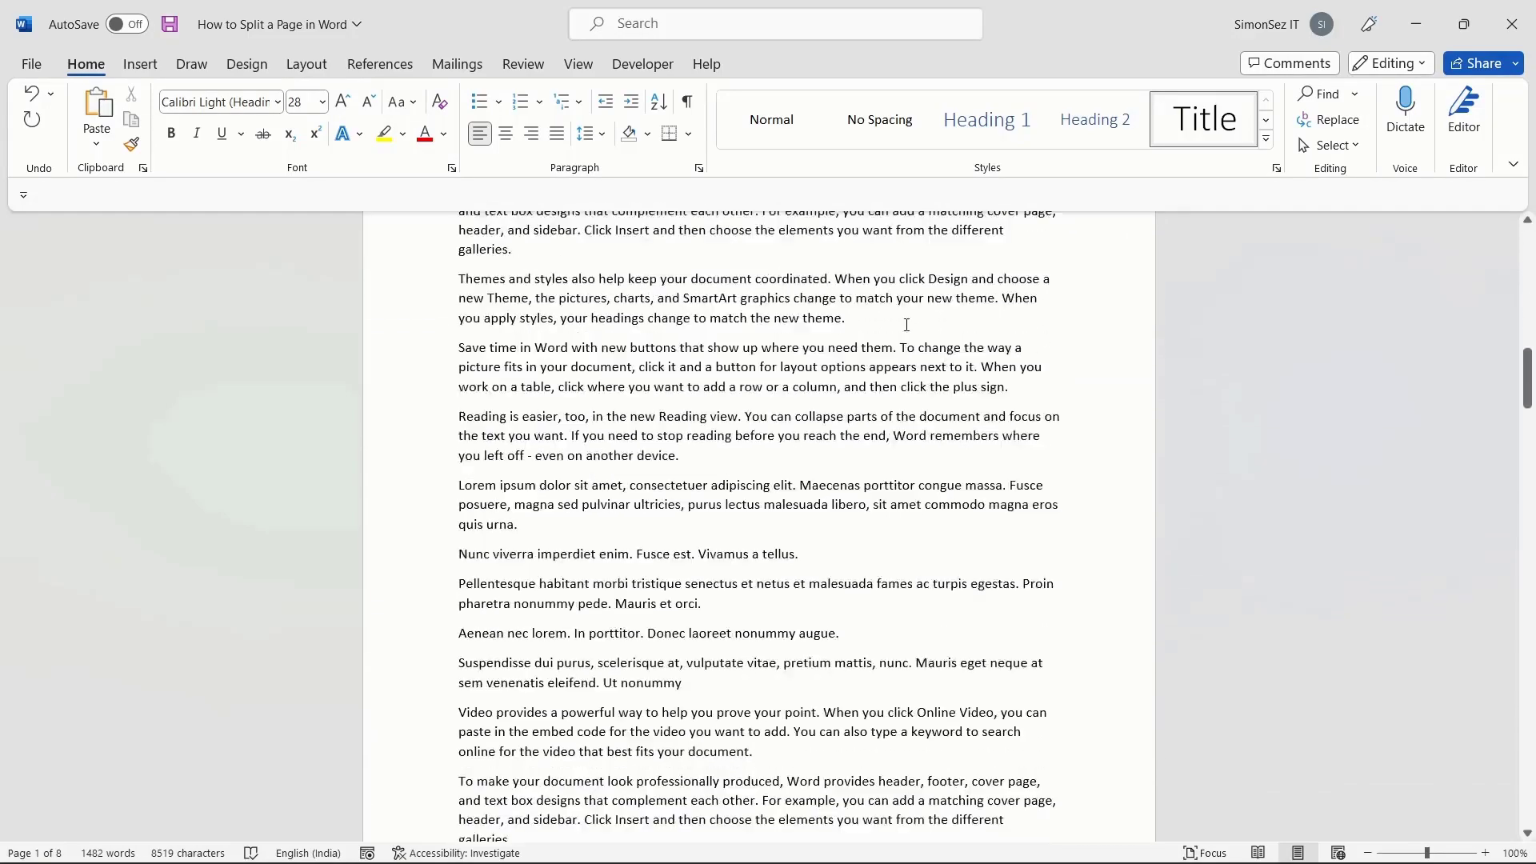
{"action": "scroll", "coordinate": [906, 324], "scroll_direction": "down", "scroll_amount": 10}
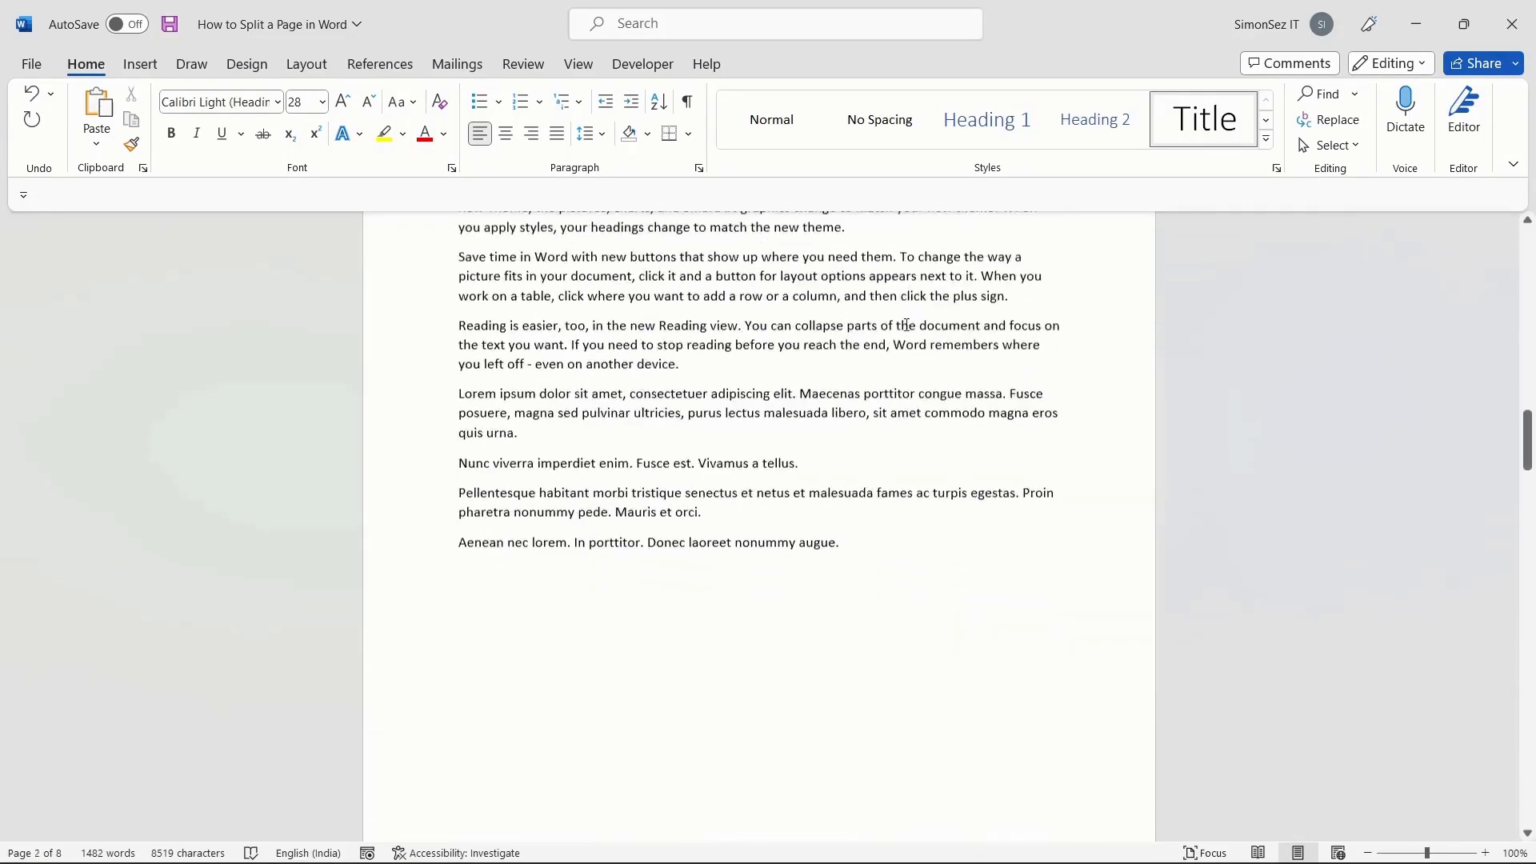
{"action": "scroll", "coordinate": [906, 325], "scroll_direction": "up", "scroll_amount": 3}
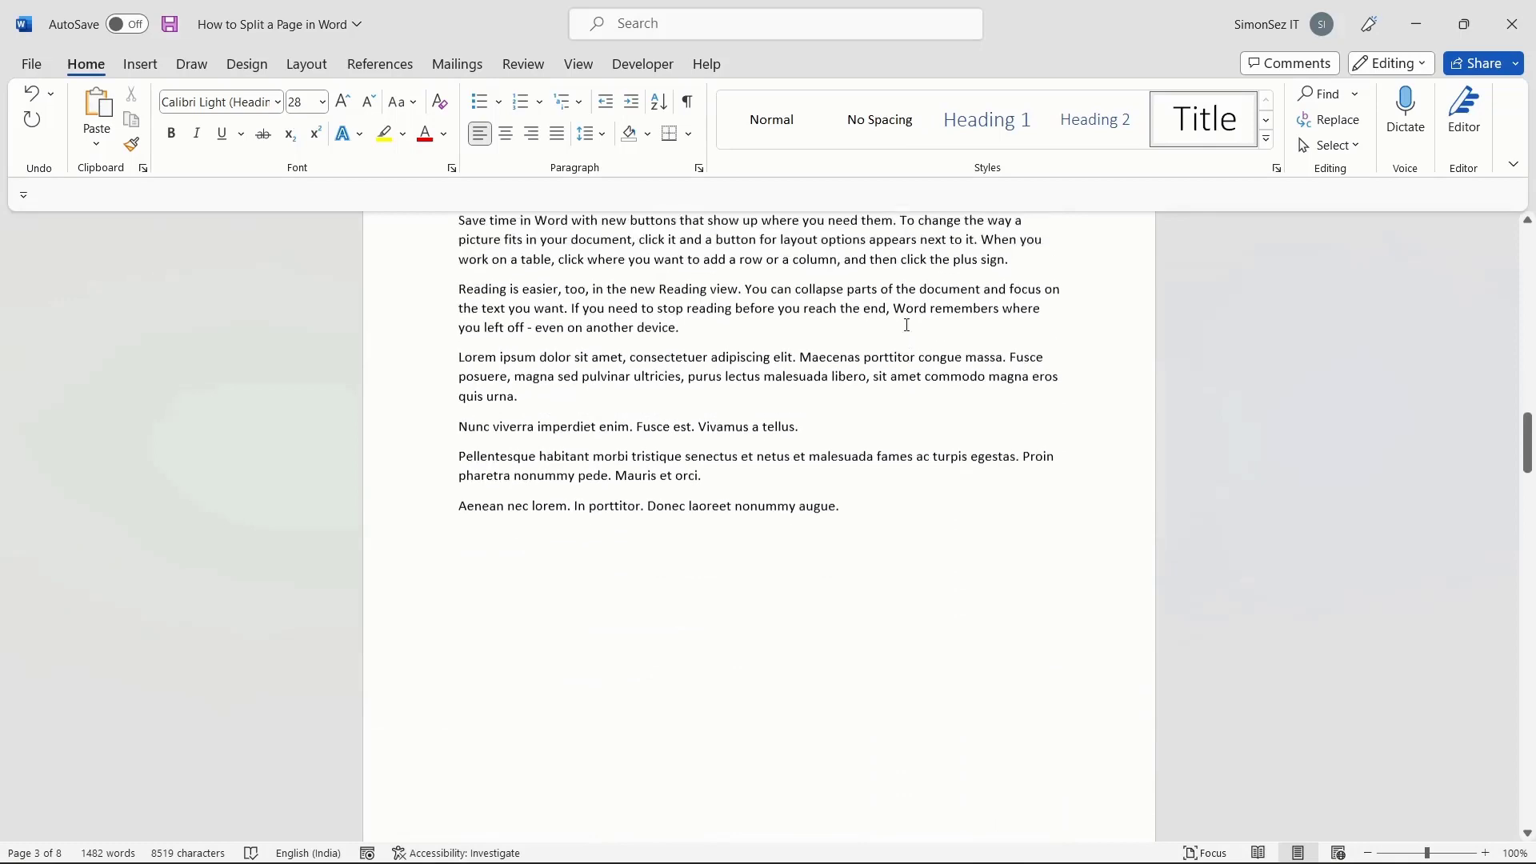
{"action": "scroll", "coordinate": [907, 325], "scroll_direction": "down", "scroll_amount": 1}
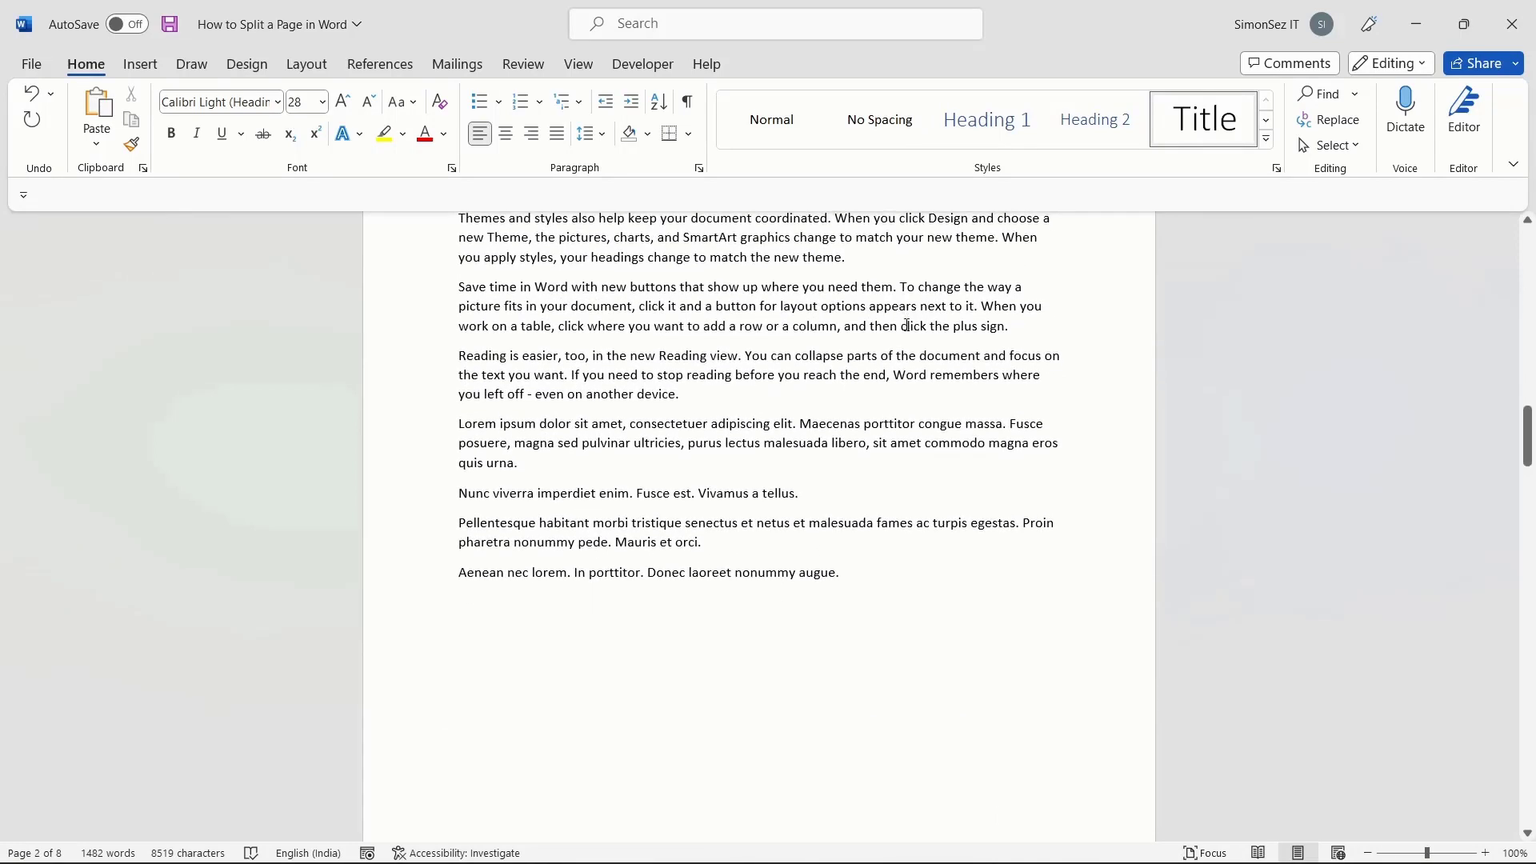
{"action": "scroll", "coordinate": [851, 590], "scroll_direction": "down", "scroll_amount": 5}
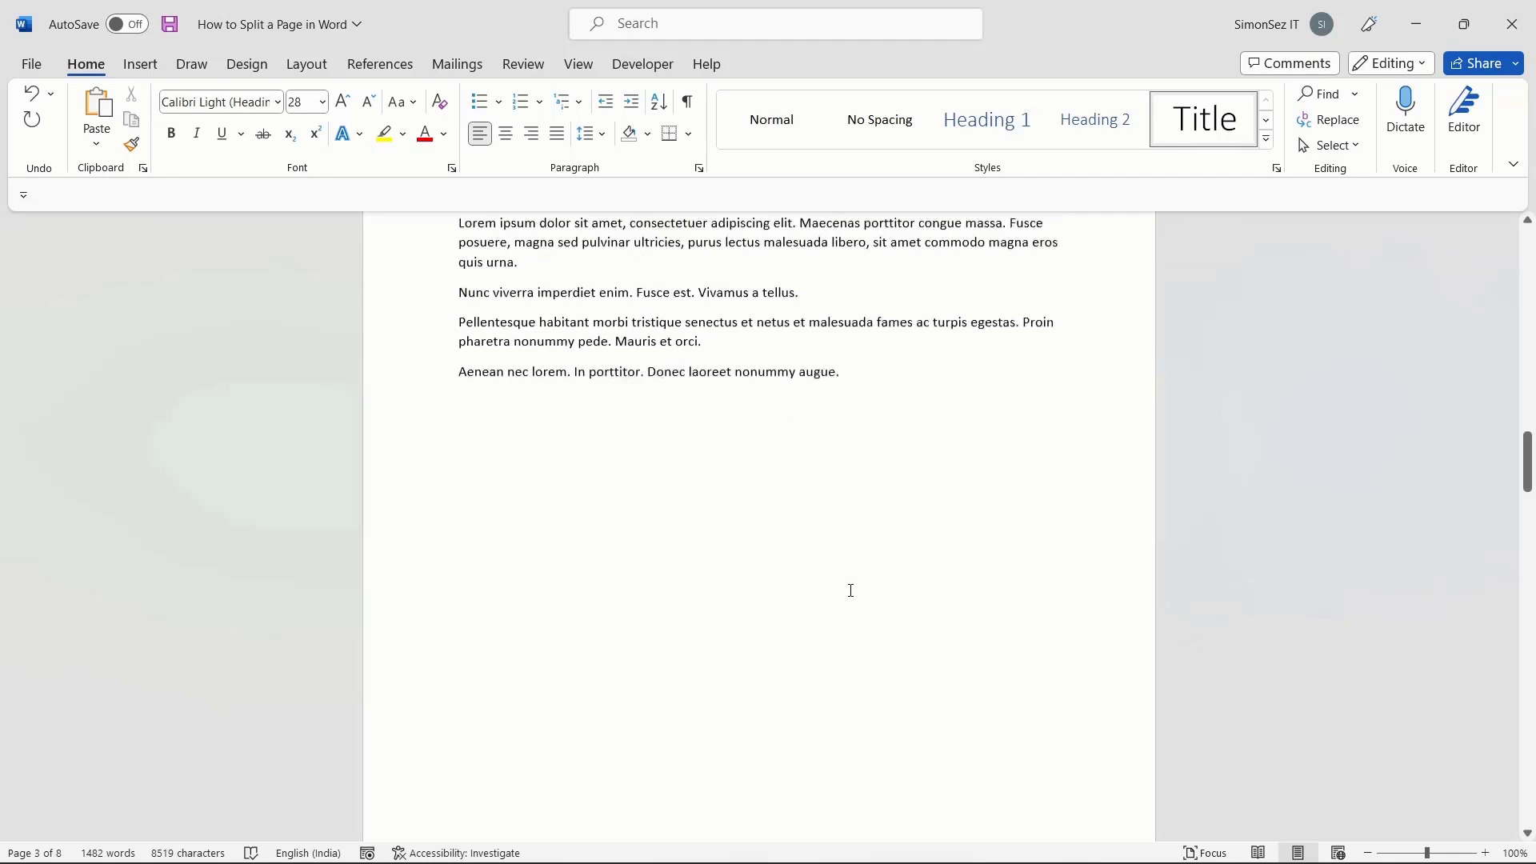
{"action": "scroll", "coordinate": [850, 591], "scroll_direction": "up", "scroll_amount": 1}
{"action": "scroll", "coordinate": [806, 491], "scroll_direction": "up", "scroll_amount": 1}
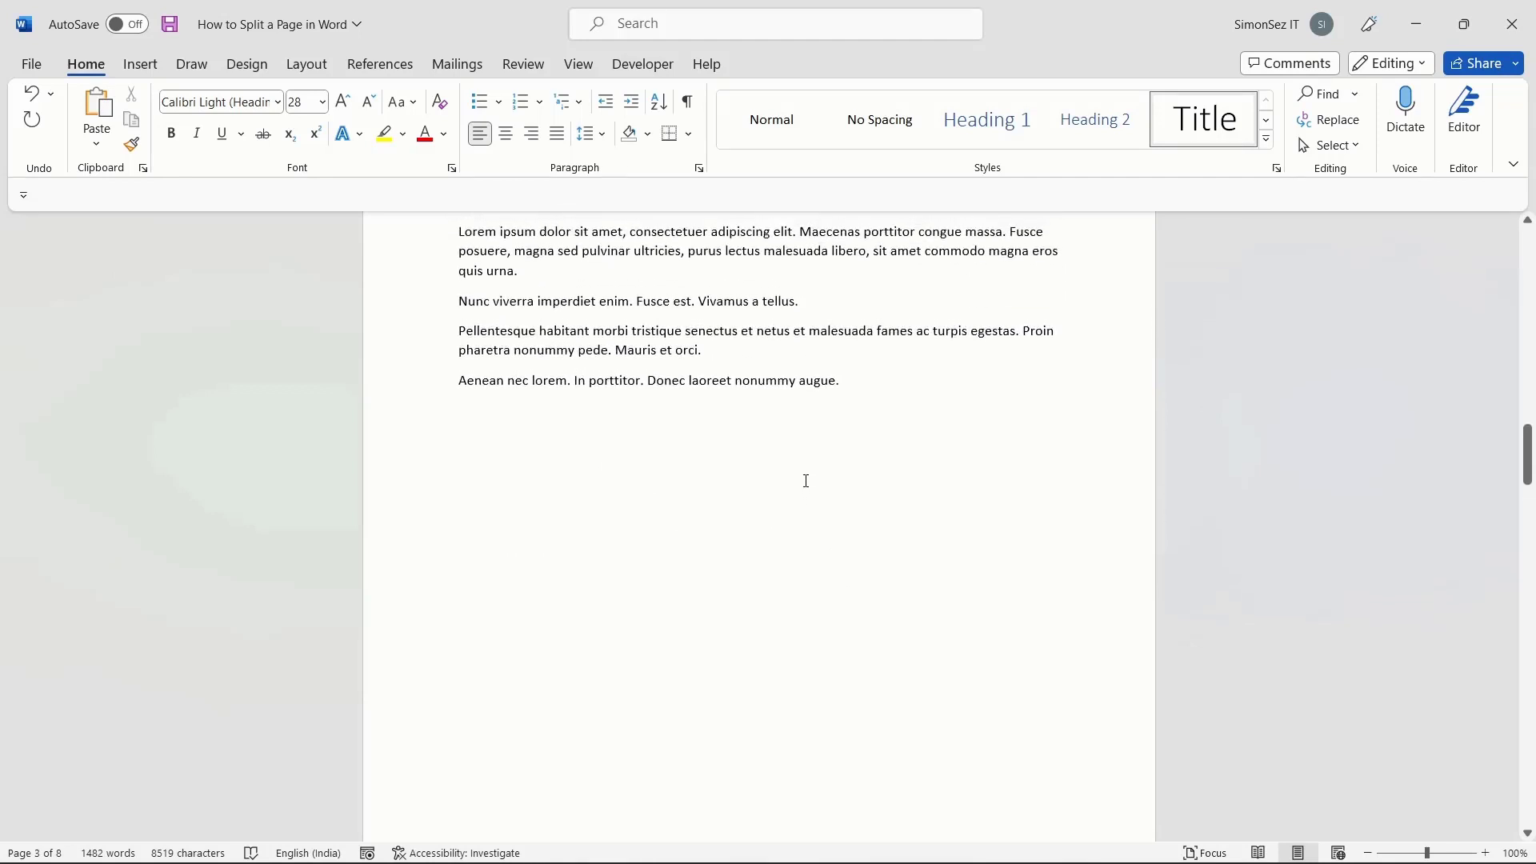
Split the text into two columns from Layout > Columns and scroll to review the result.
{"action": "left_click", "coordinate": [472, 461]}
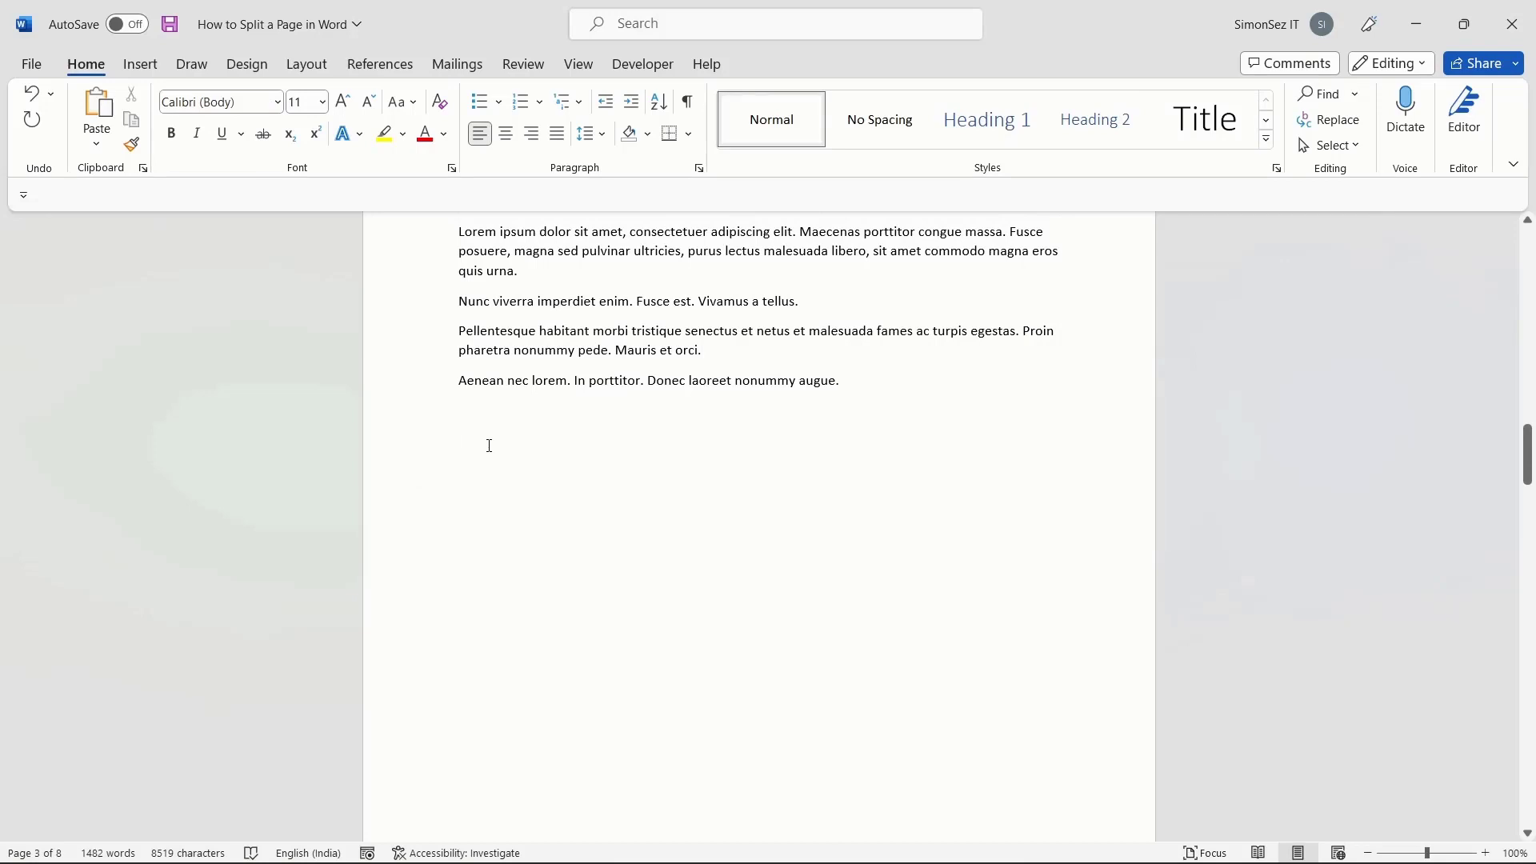
{"action": "left_click", "coordinate": [304, 64]}
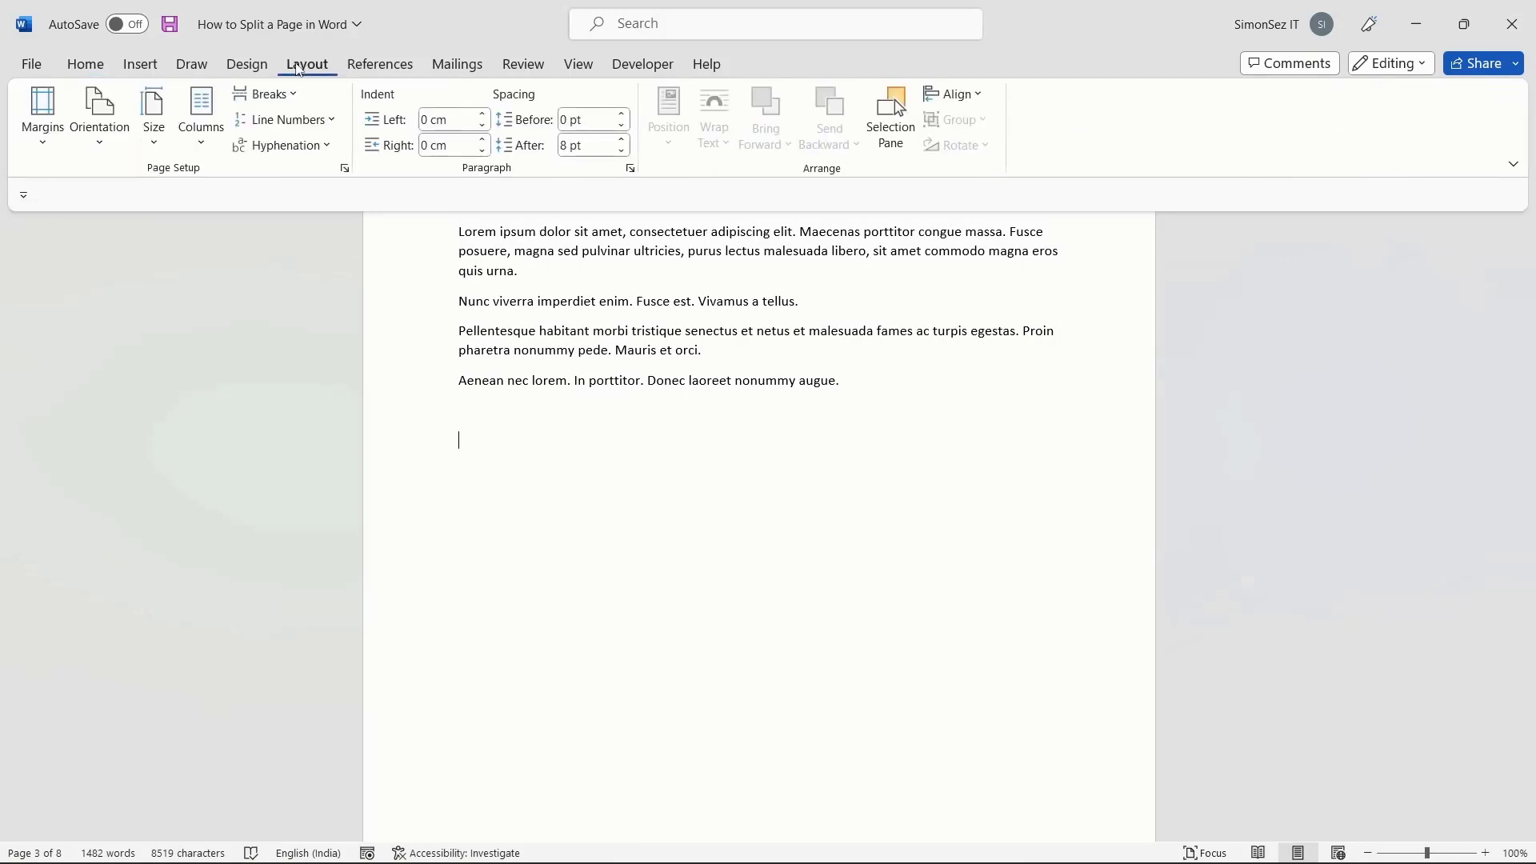
{"action": "left_click", "coordinate": [205, 144]}
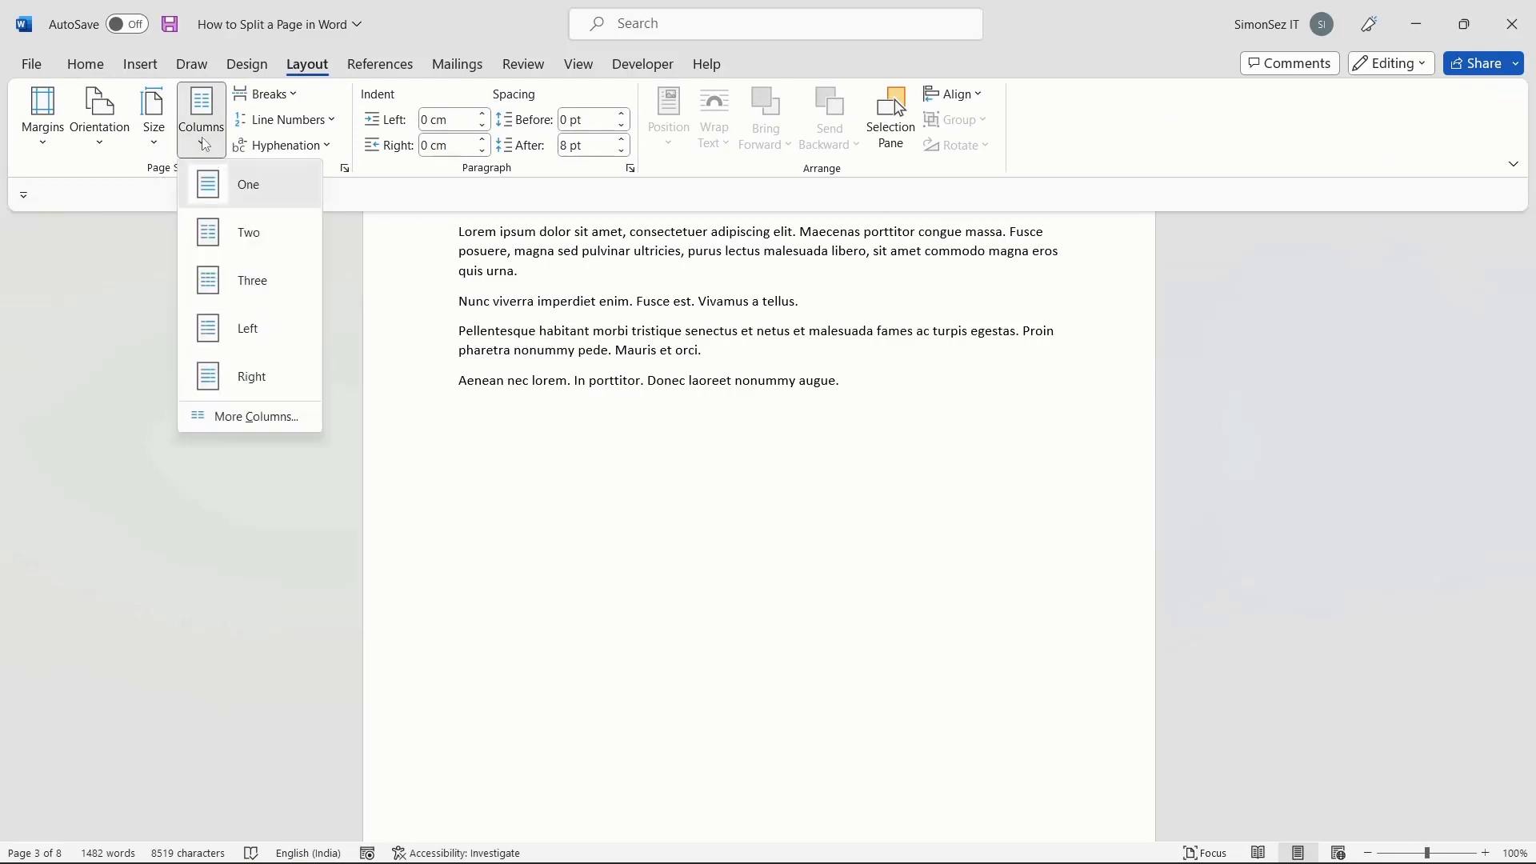
{"action": "left_click", "coordinate": [237, 240]}
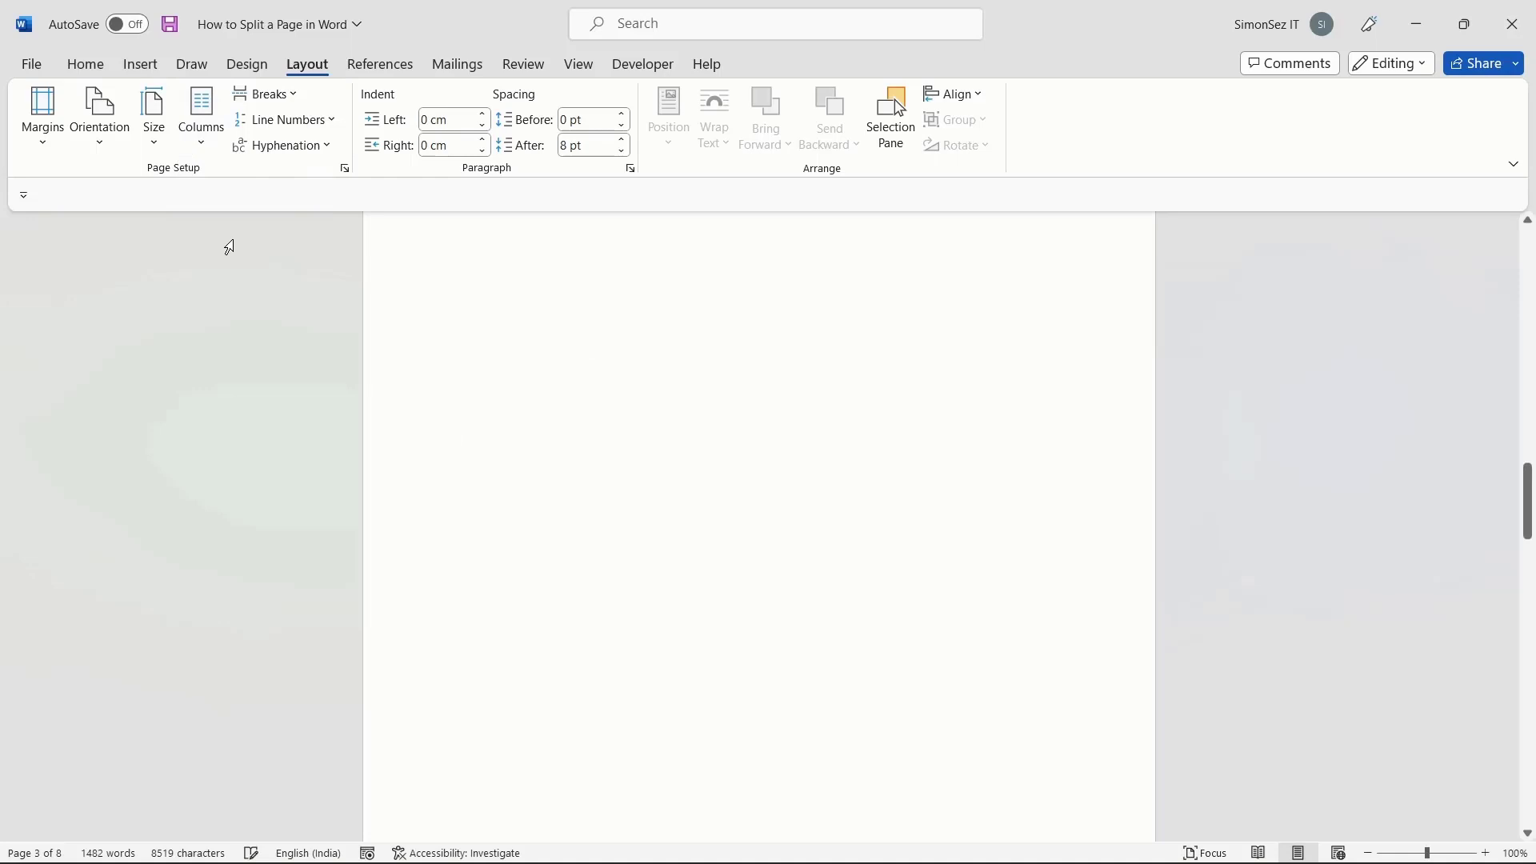
{"action": "scroll", "coordinate": [462, 414], "scroll_direction": "up", "scroll_amount": 2}
{"action": "scroll", "coordinate": [464, 414], "scroll_direction": "up", "scroll_amount": 10}
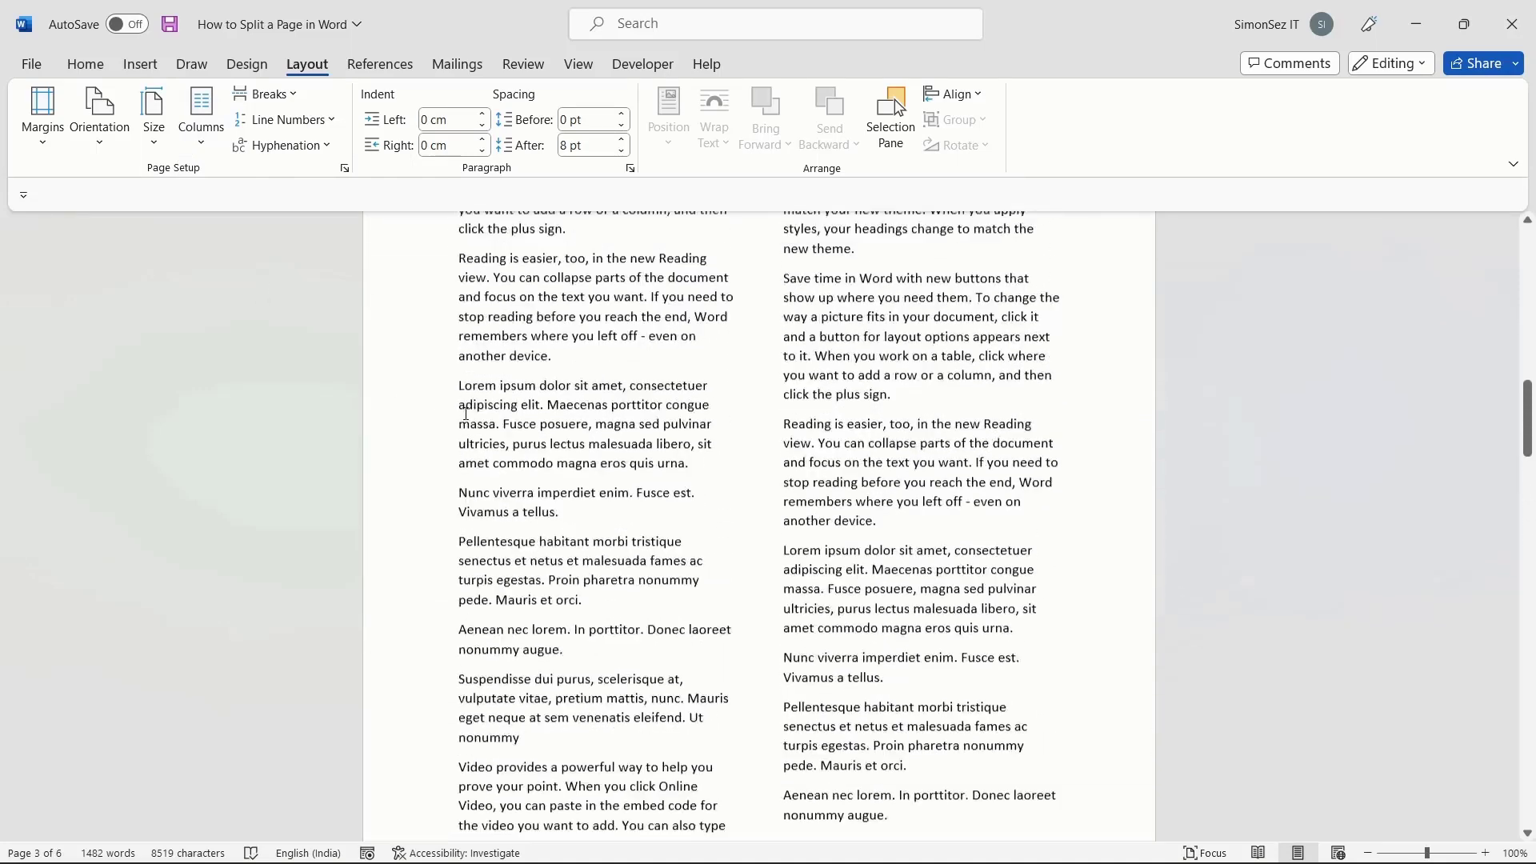
{"action": "scroll", "coordinate": [607, 413], "scroll_direction": "up", "scroll_amount": 5}
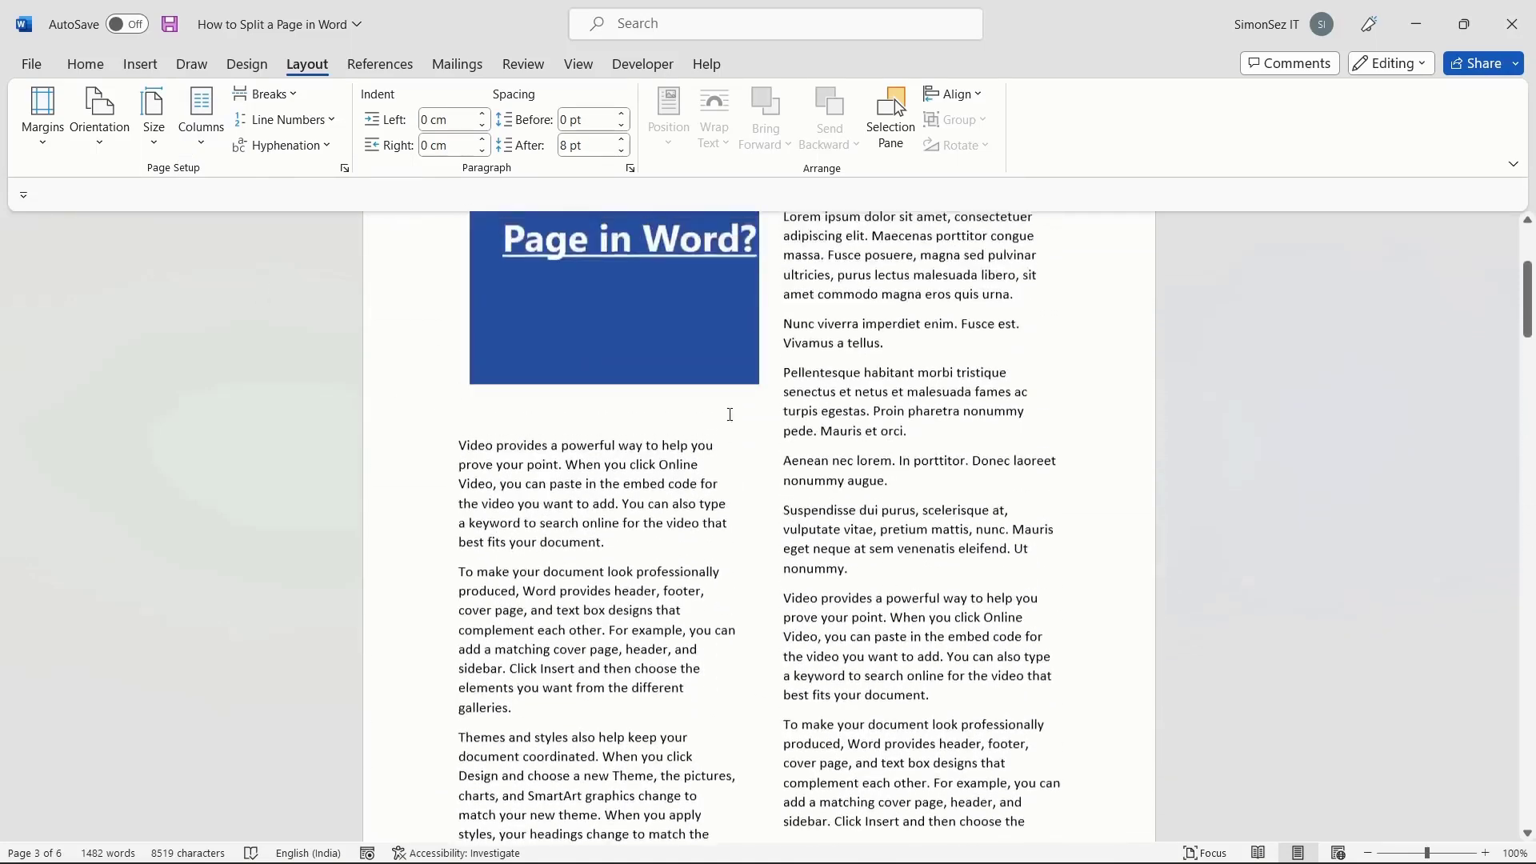
{"action": "scroll", "coordinate": [607, 414], "scroll_direction": "down", "scroll_amount": 5}
{"action": "scroll", "coordinate": [607, 414], "scroll_direction": "down", "scroll_amount": 12}
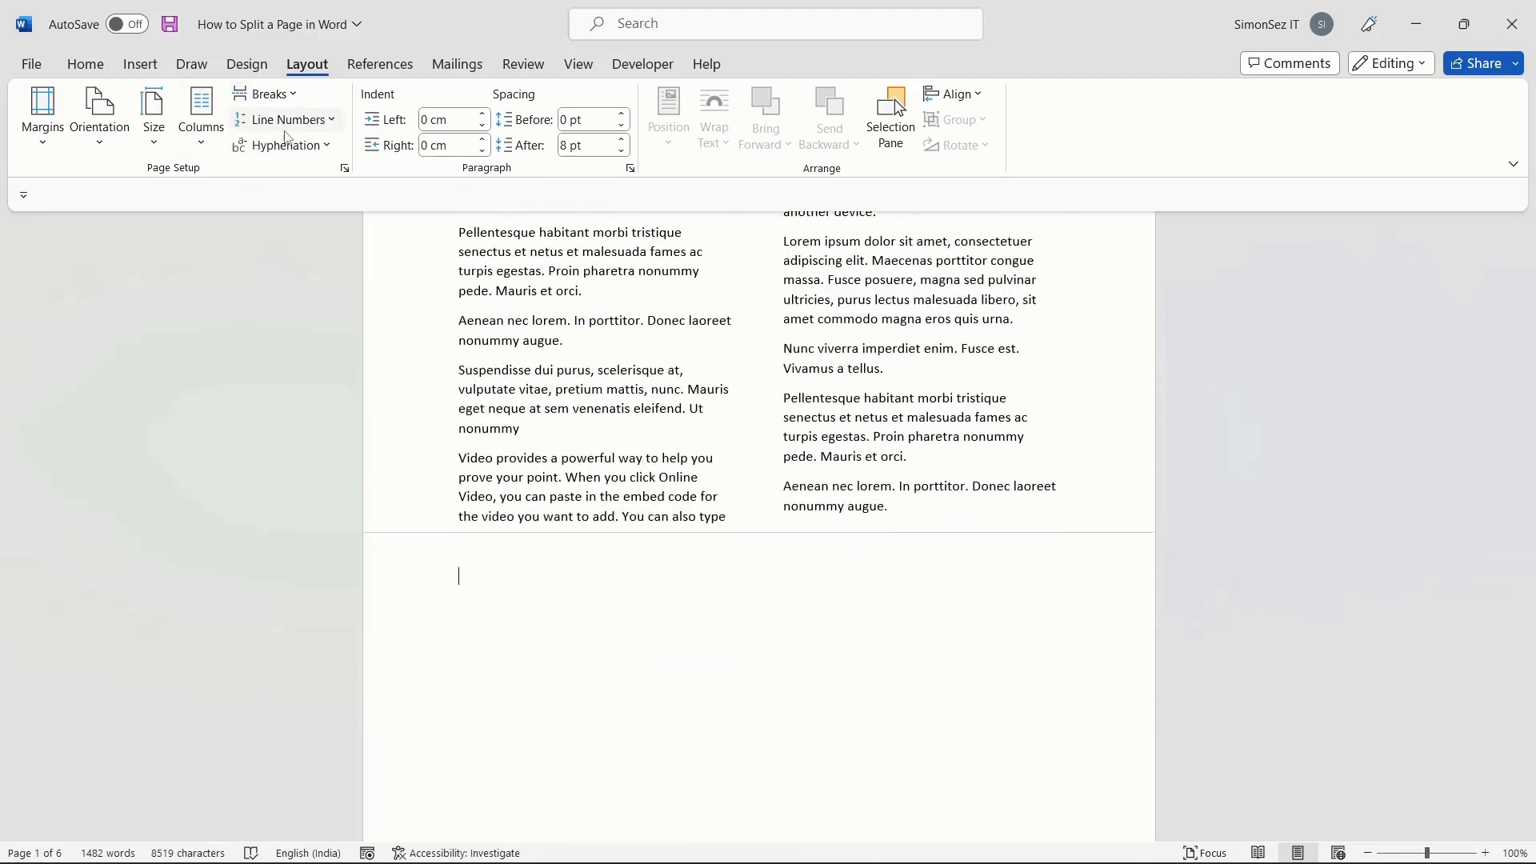
Switch the text to three columns, then back to a single column.
{"action": "left_click", "coordinate": [200, 145]}
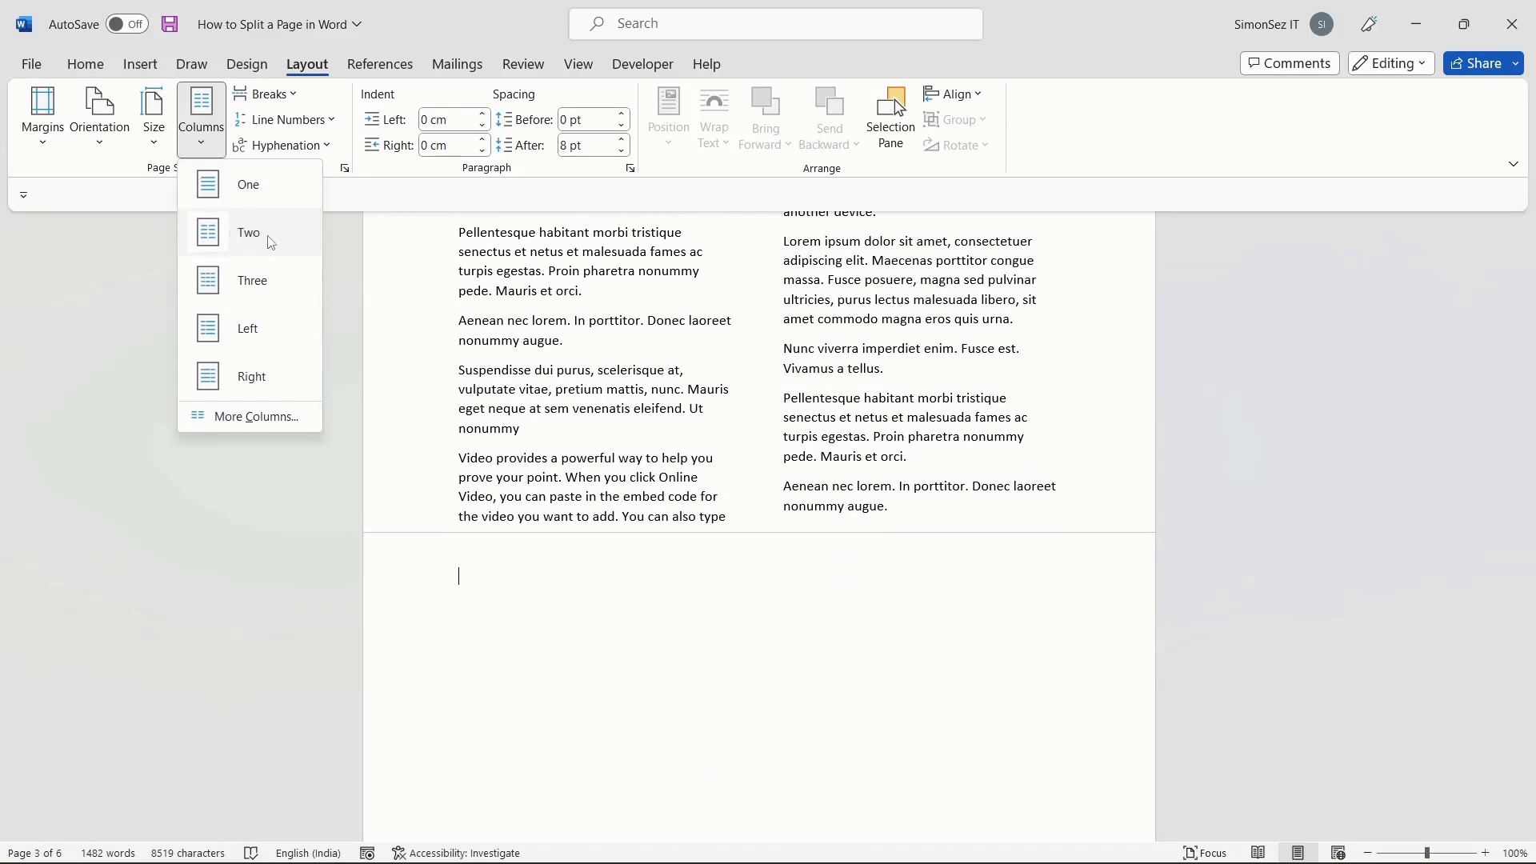
{"action": "left_click", "coordinate": [264, 290]}
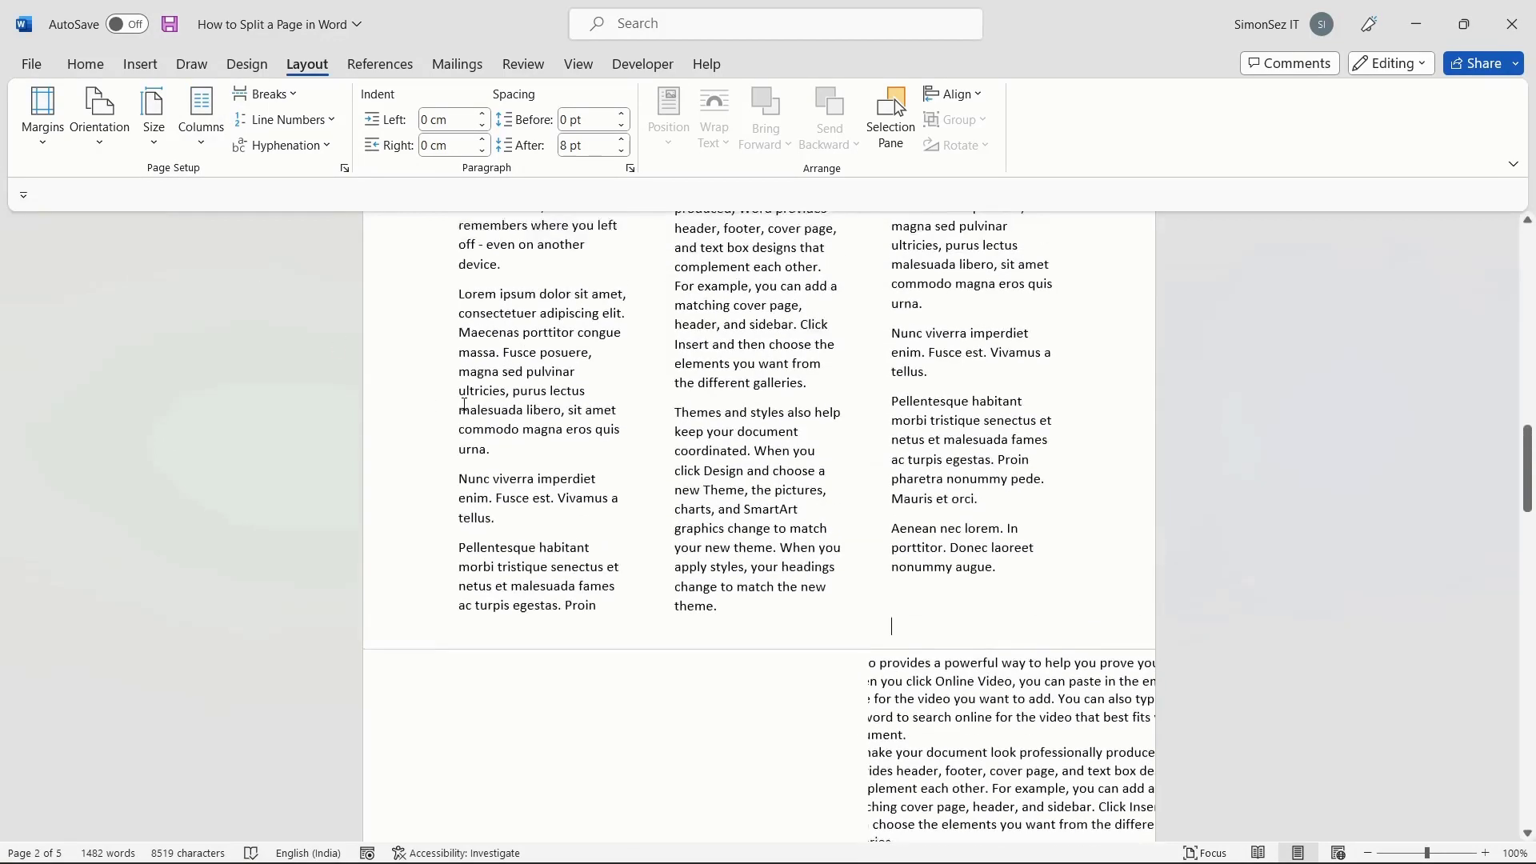
{"action": "left_click", "coordinate": [201, 128]}
{"action": "left_click", "coordinate": [233, 186]}
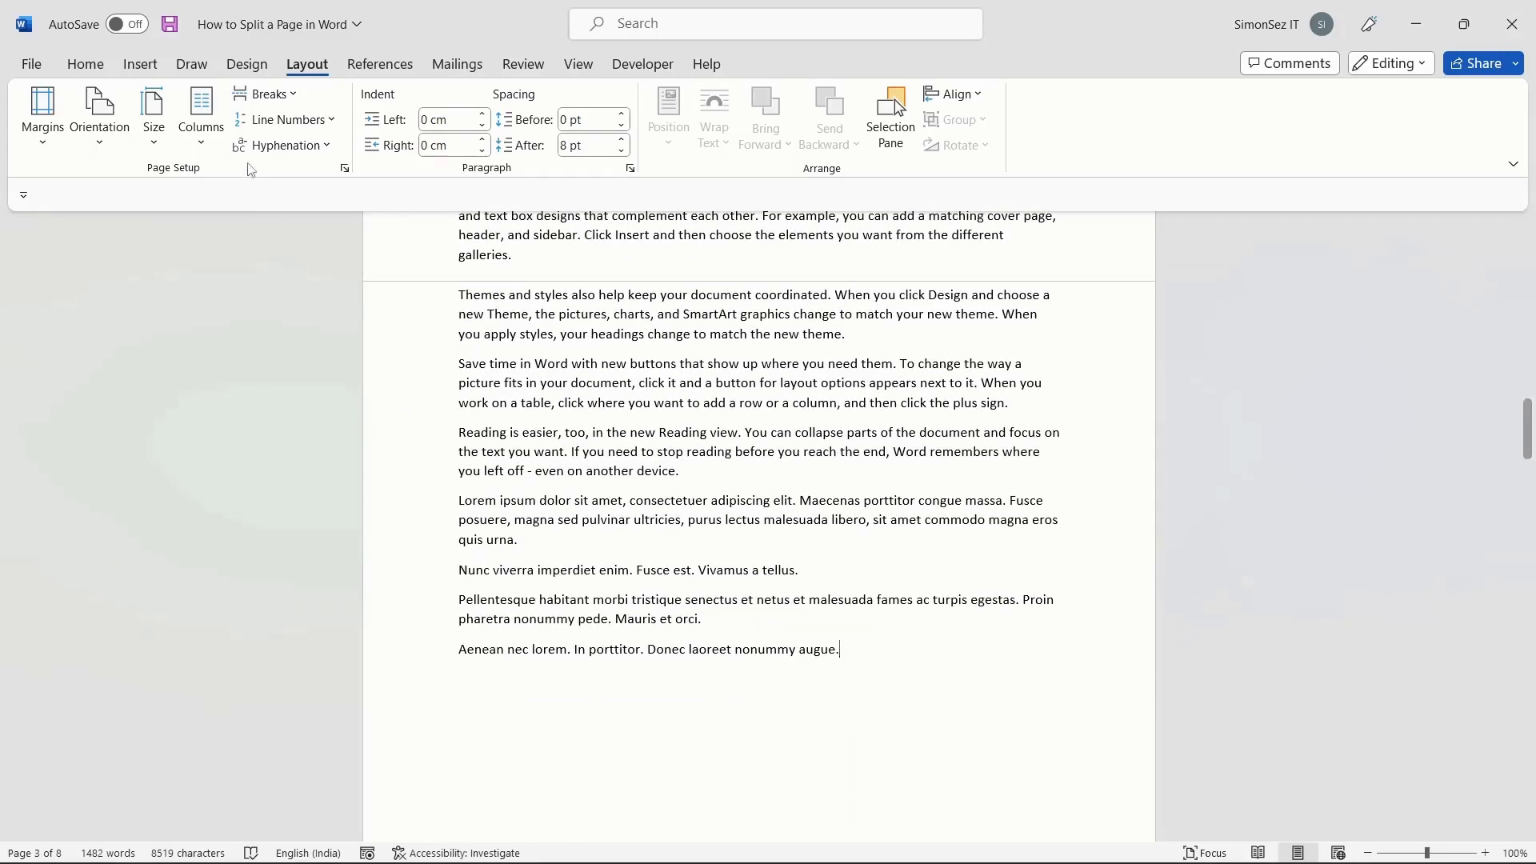
{"action": "left_click", "coordinate": [200, 120]}
{"action": "left_click", "coordinate": [231, 417]}
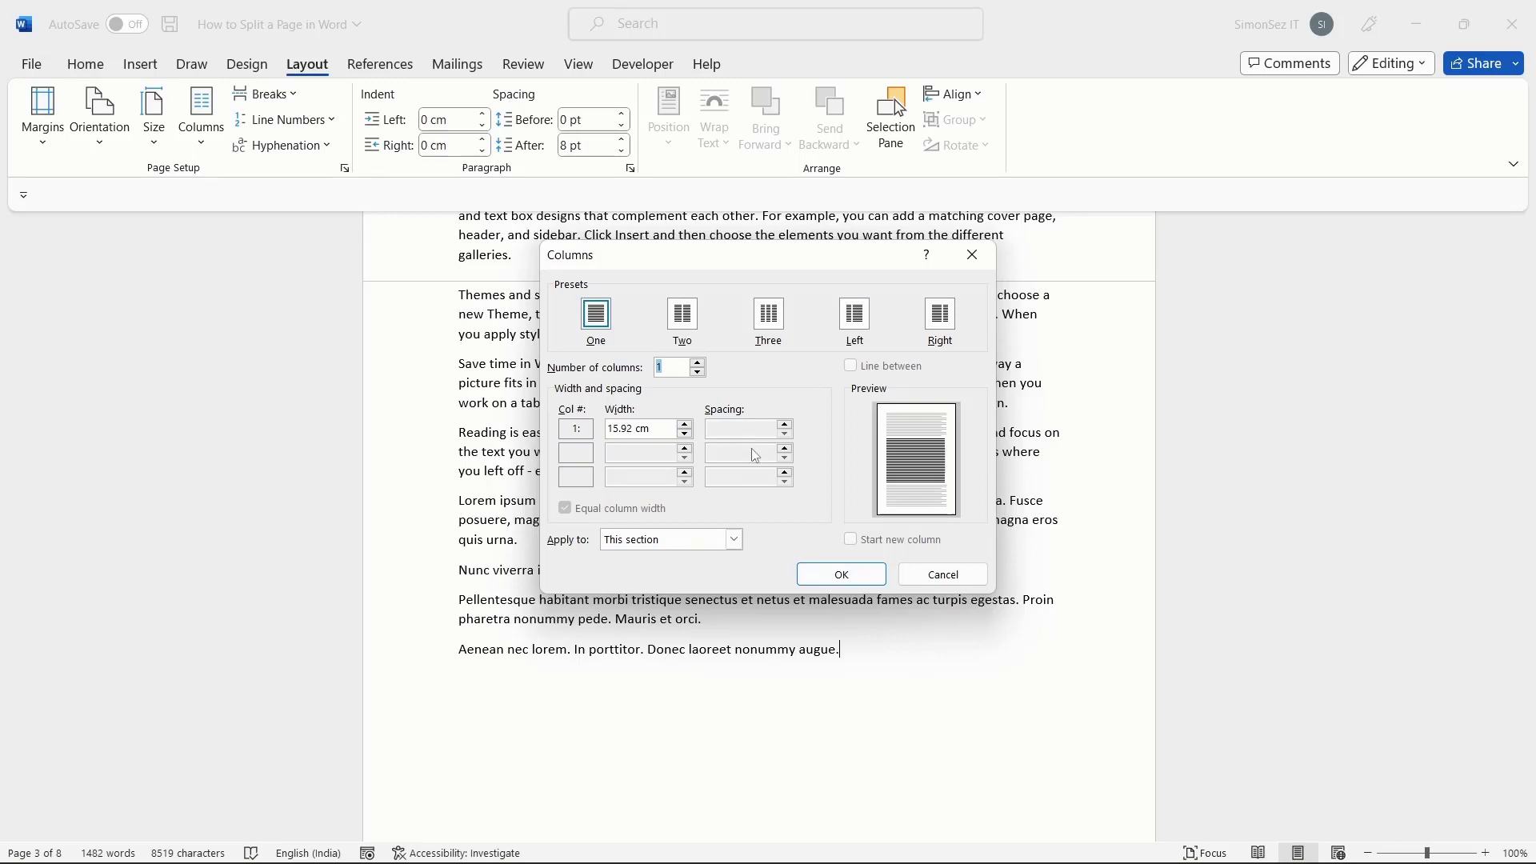
{"action": "left_click", "coordinate": [973, 255]}
{"action": "scroll", "coordinate": [493, 613], "scroll_direction": "down", "scroll_amount": 3}
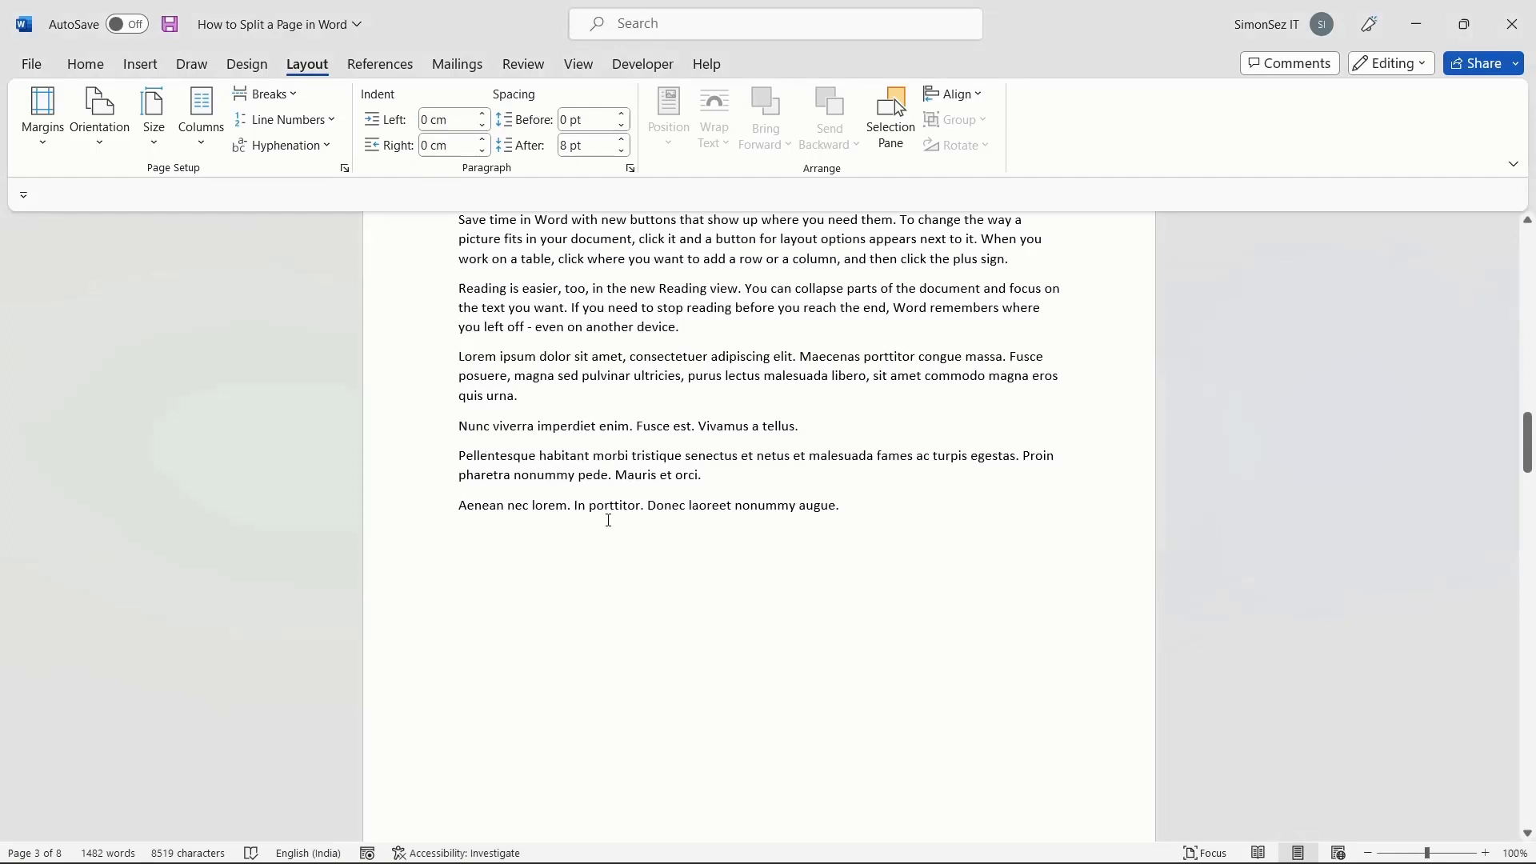
Insert a one-row, two-column table and drag it much taller and slightly wider.
{"action": "left_click", "coordinate": [141, 64]}
{"action": "left_click", "coordinate": [169, 155]}
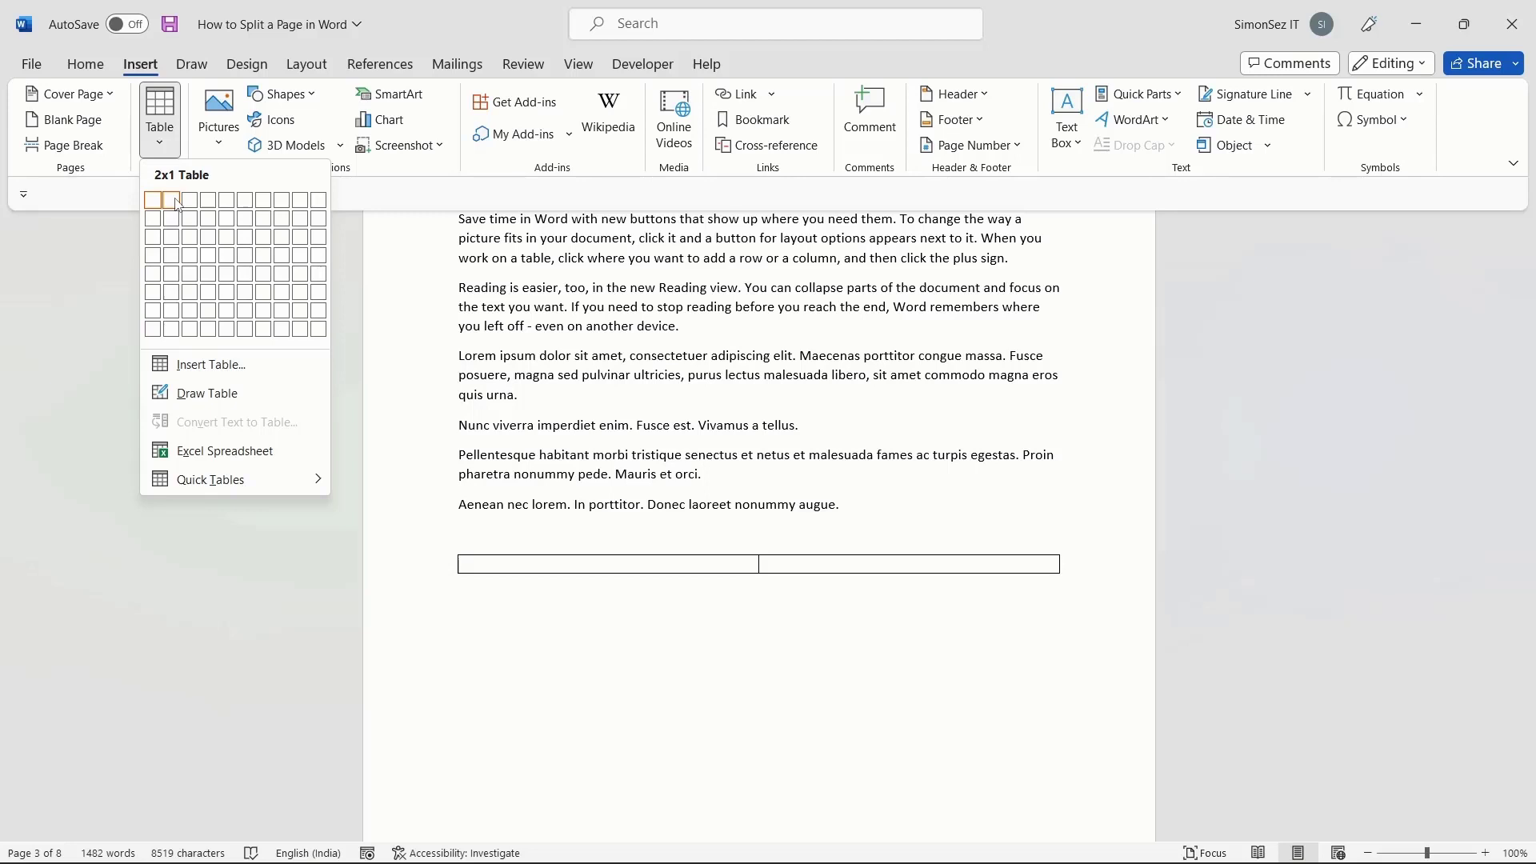
{"action": "left_click", "coordinate": [178, 205]}
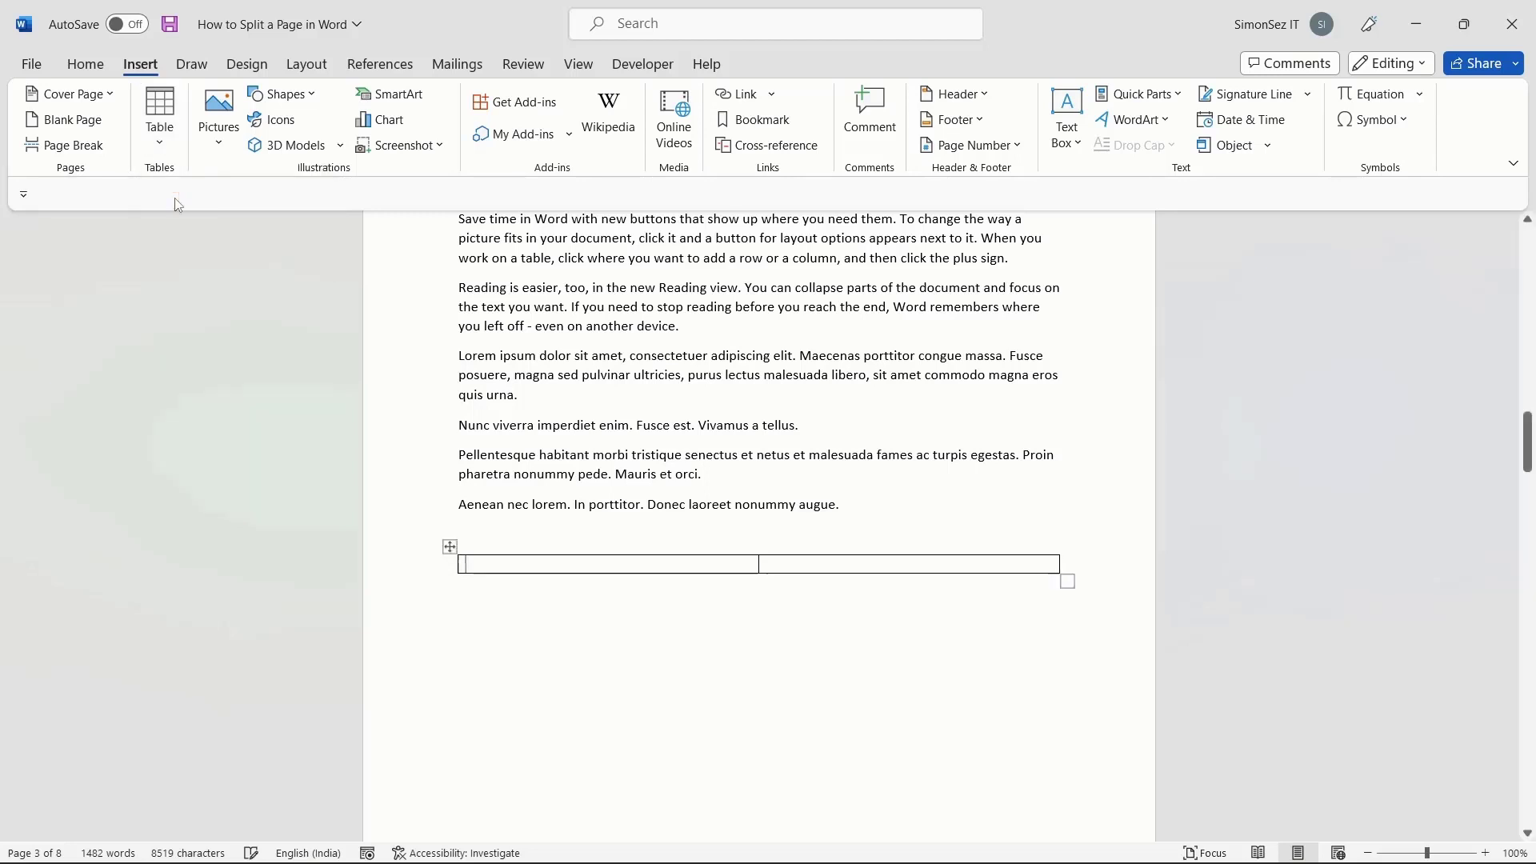
{"action": "left_click_drag", "start_coordinate": [1069, 580], "coordinate": [1086, 776]}
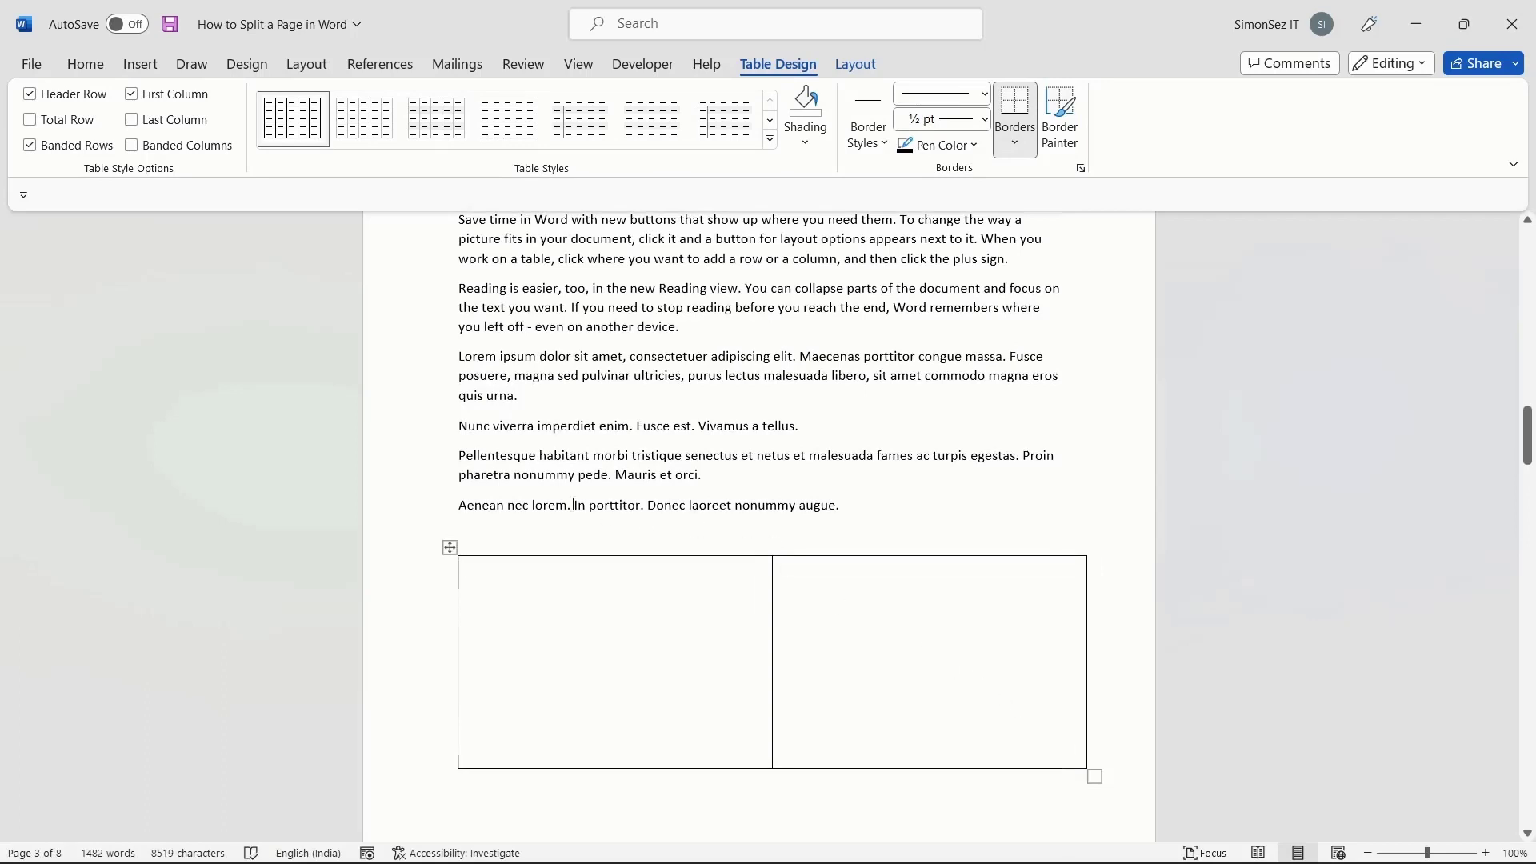
Select the Nunc viverra paragraph, then click into the table, leaving the cursor in the left cell.
{"action": "triple_click", "coordinate": [553, 427]}
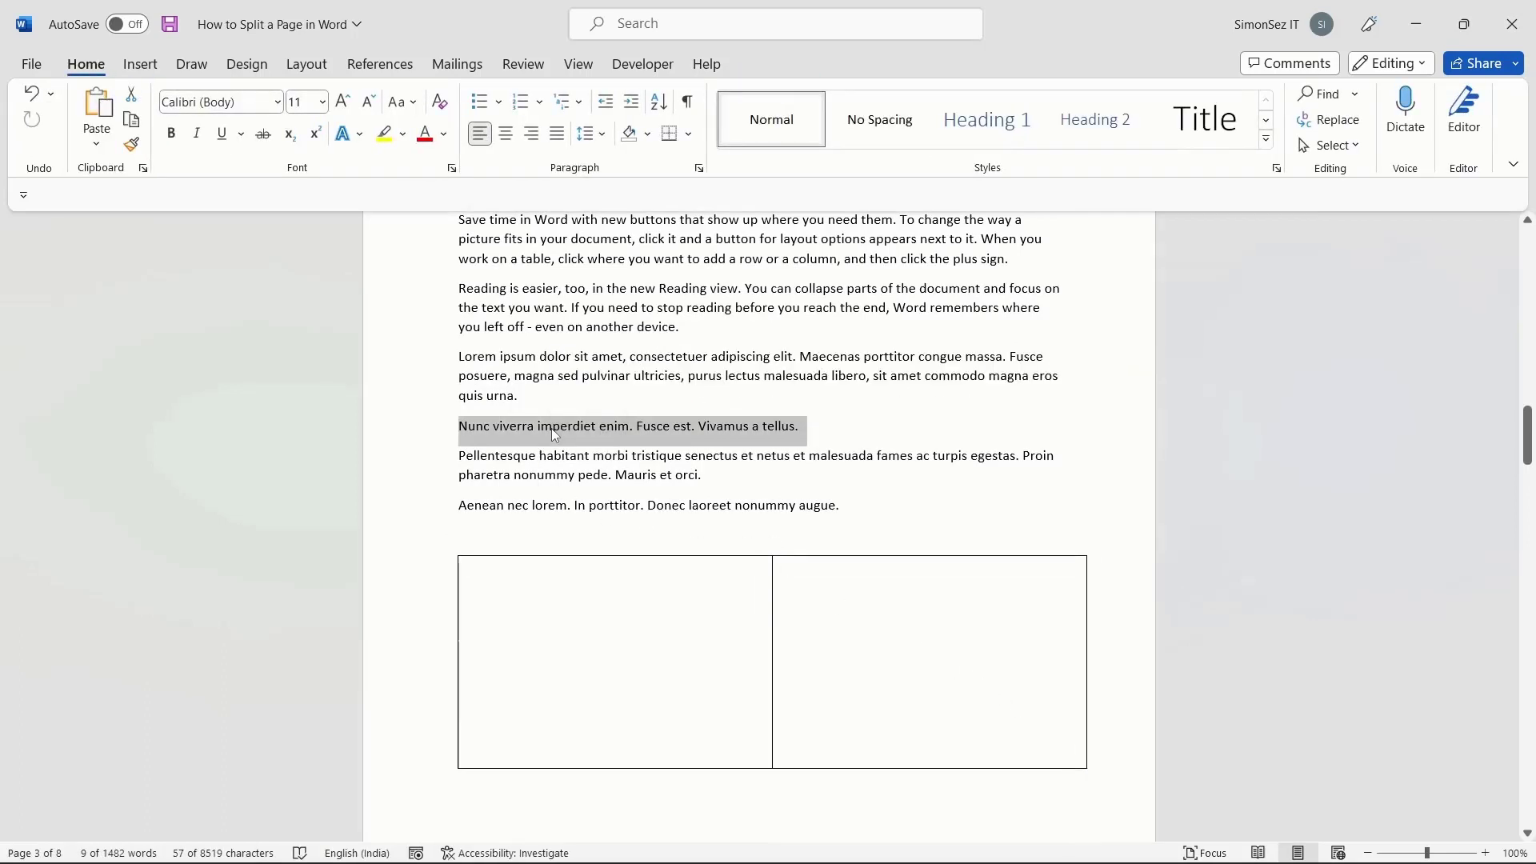
{"action": "left_click", "coordinate": [940, 689]}
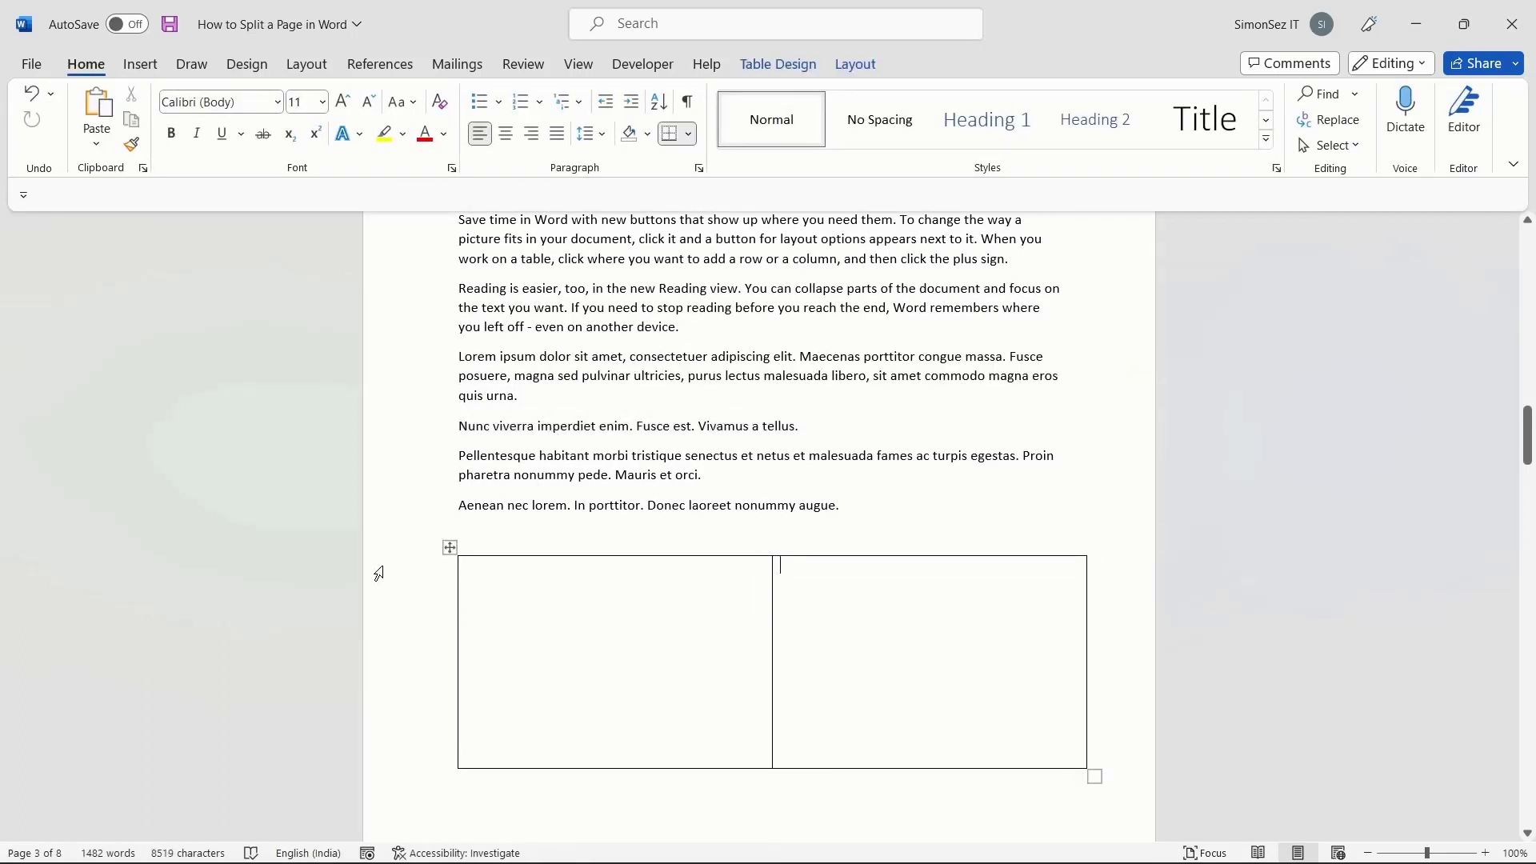
{"action": "left_click", "coordinate": [451, 548]}
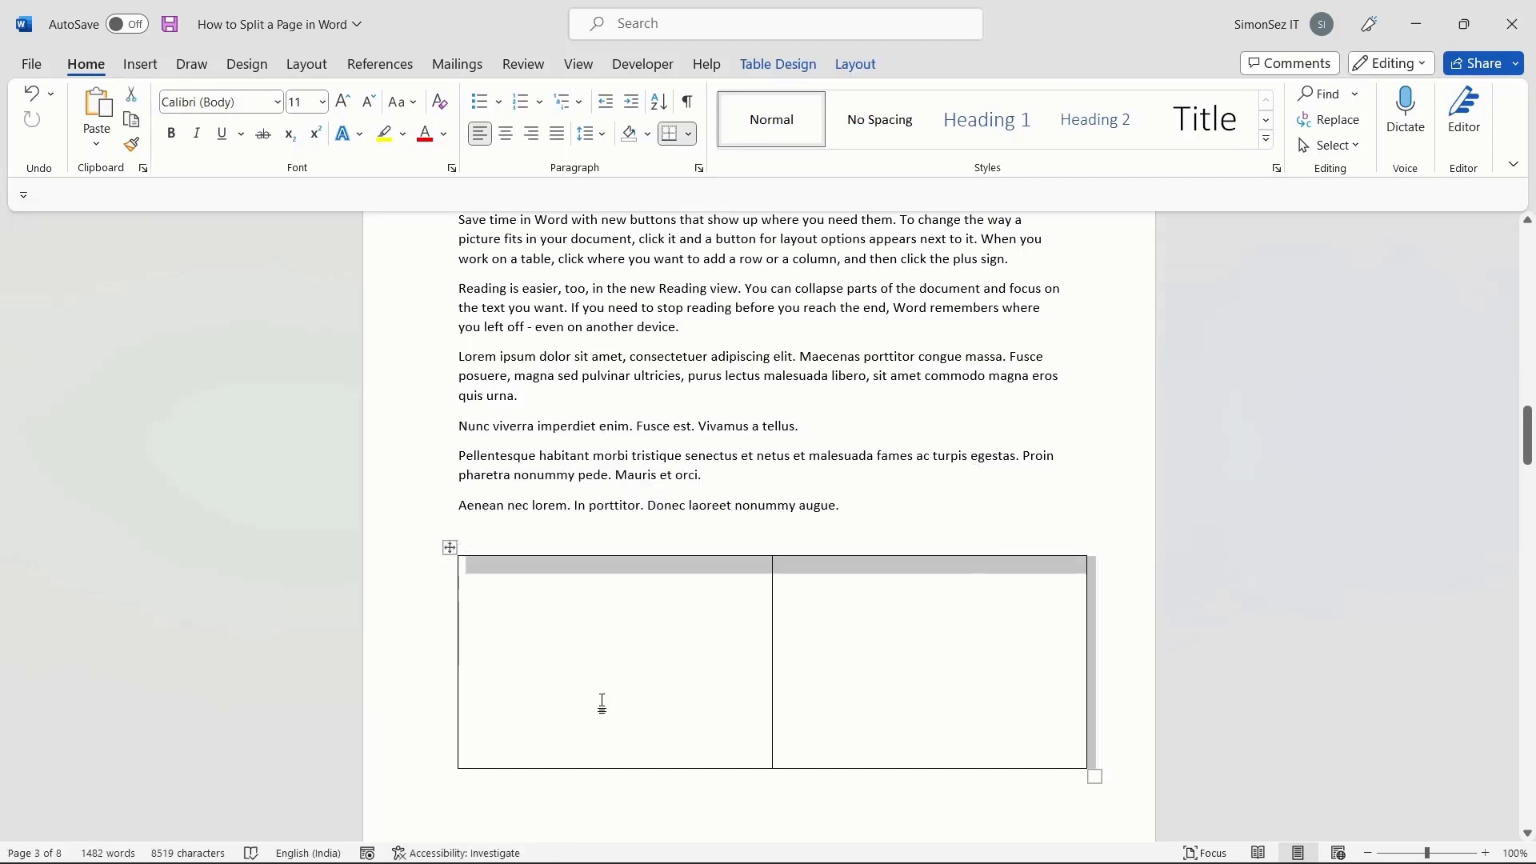
{"action": "left_click", "coordinate": [556, 572]}
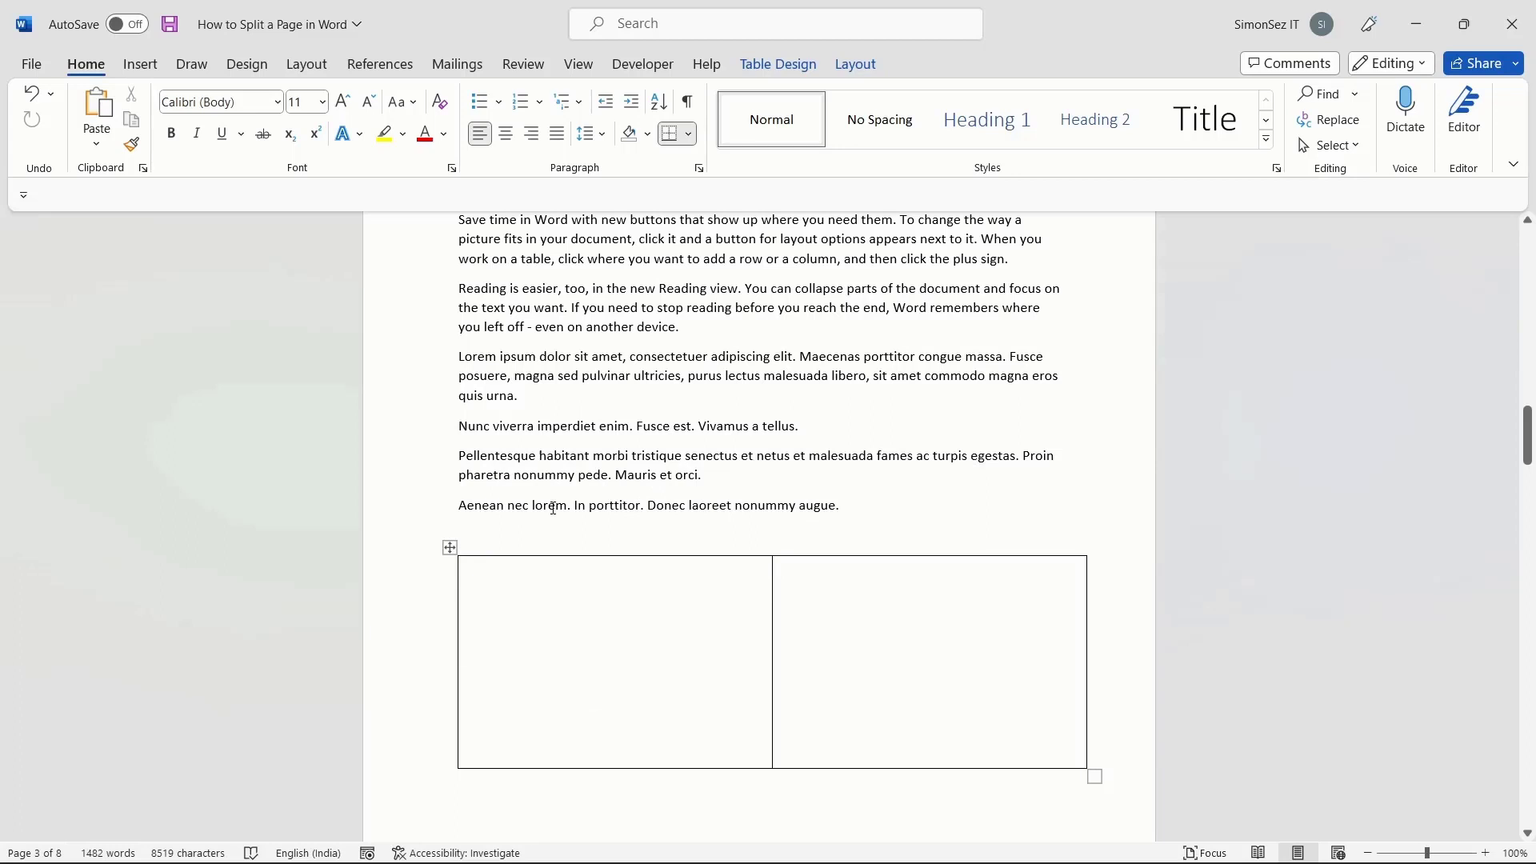
Open Table Properties for the table to check its 16.62 cm preferred width.
{"action": "right_click", "coordinate": [584, 558]}
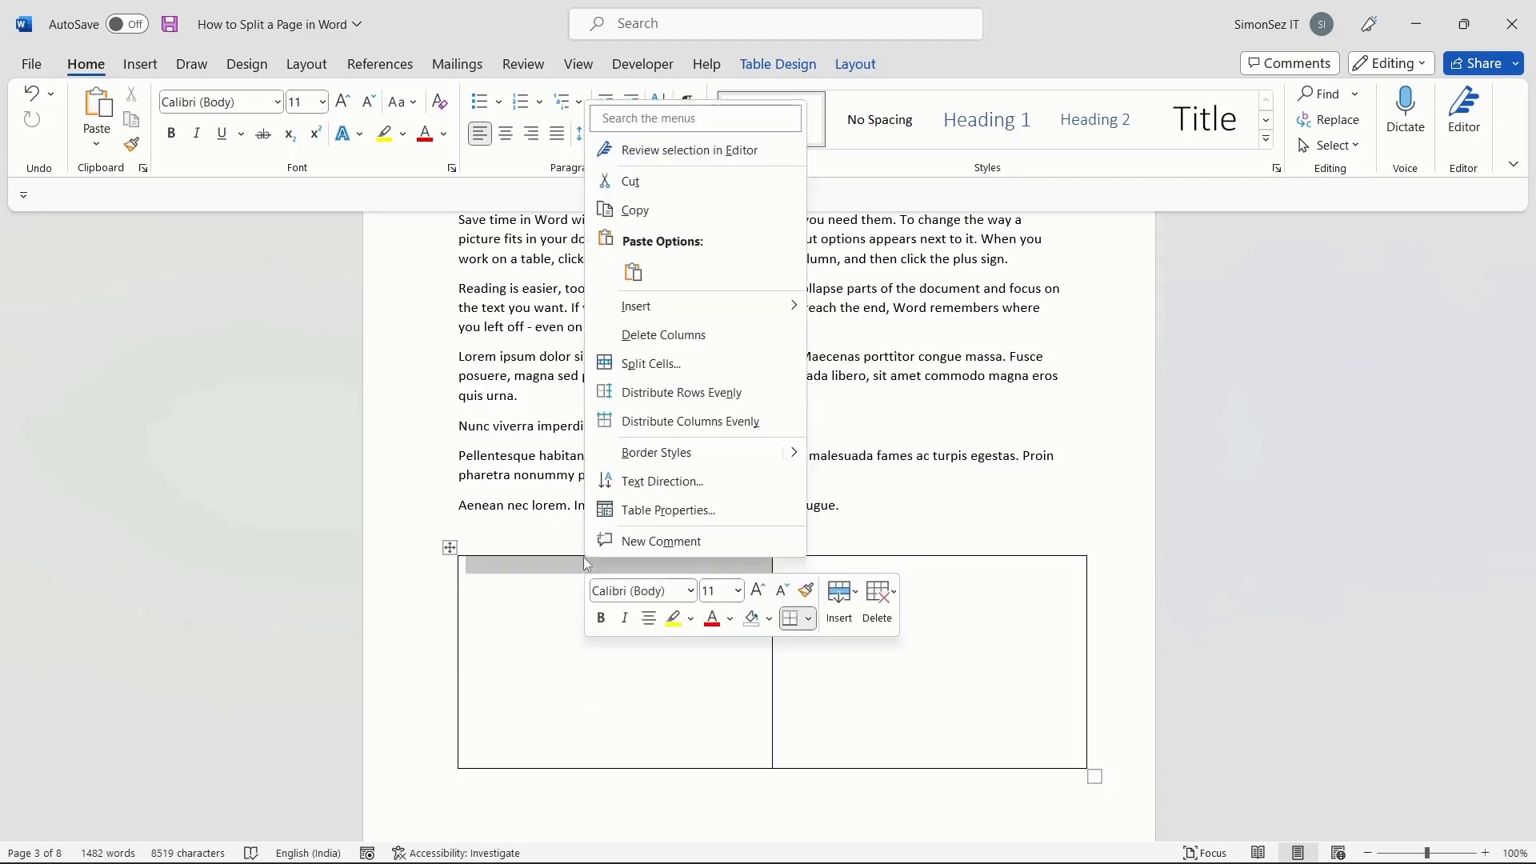
{"action": "left_click", "coordinate": [667, 512]}
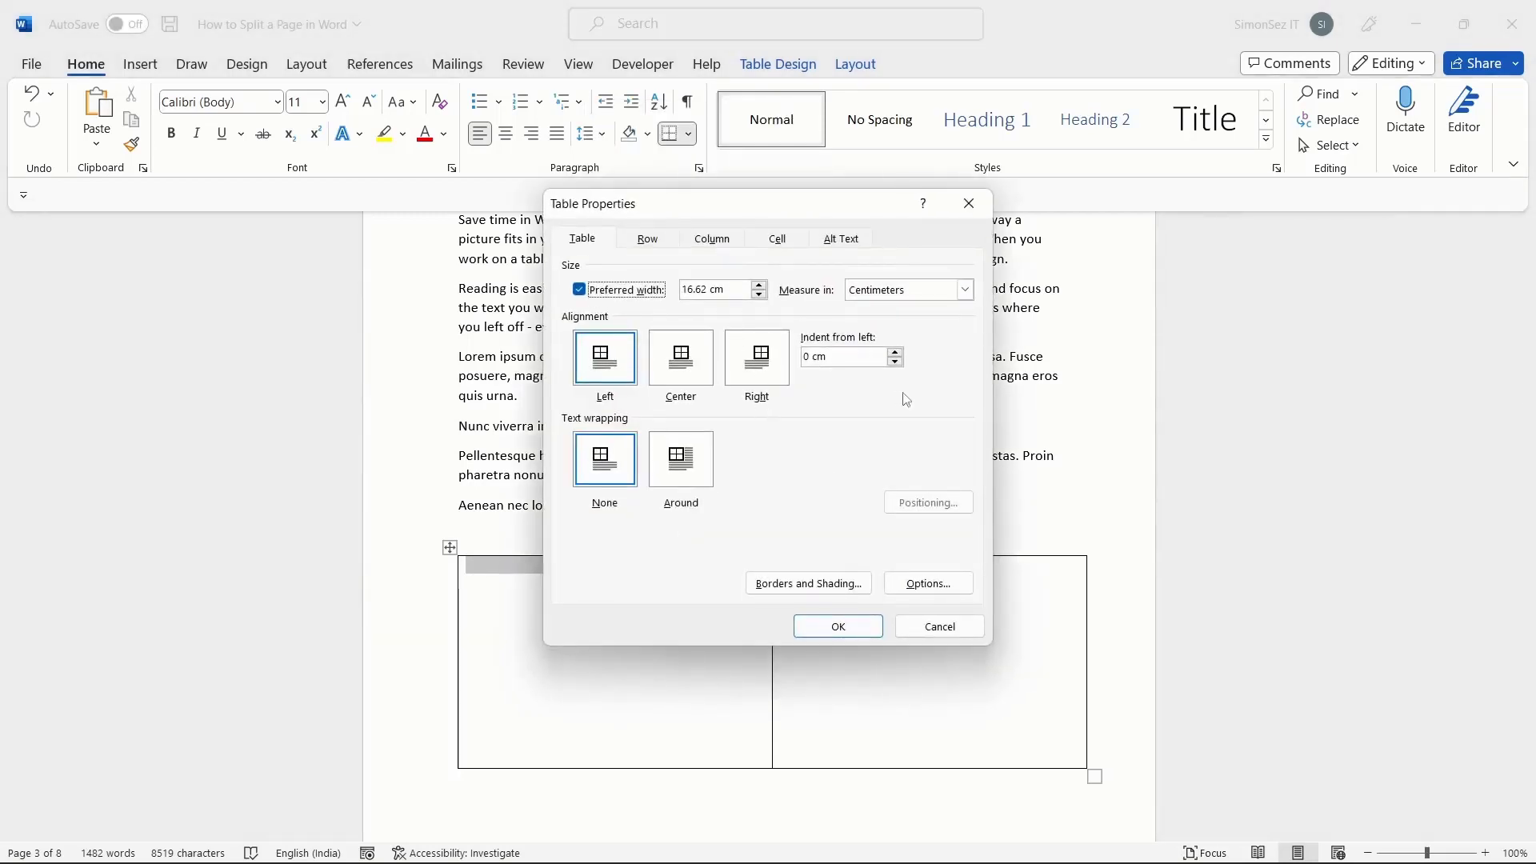
Close Table Properties and copy the Nunc viverra paragraph into the table's left cell.
{"action": "left_click", "coordinate": [970, 205]}
{"action": "triple_click", "coordinate": [544, 421]}
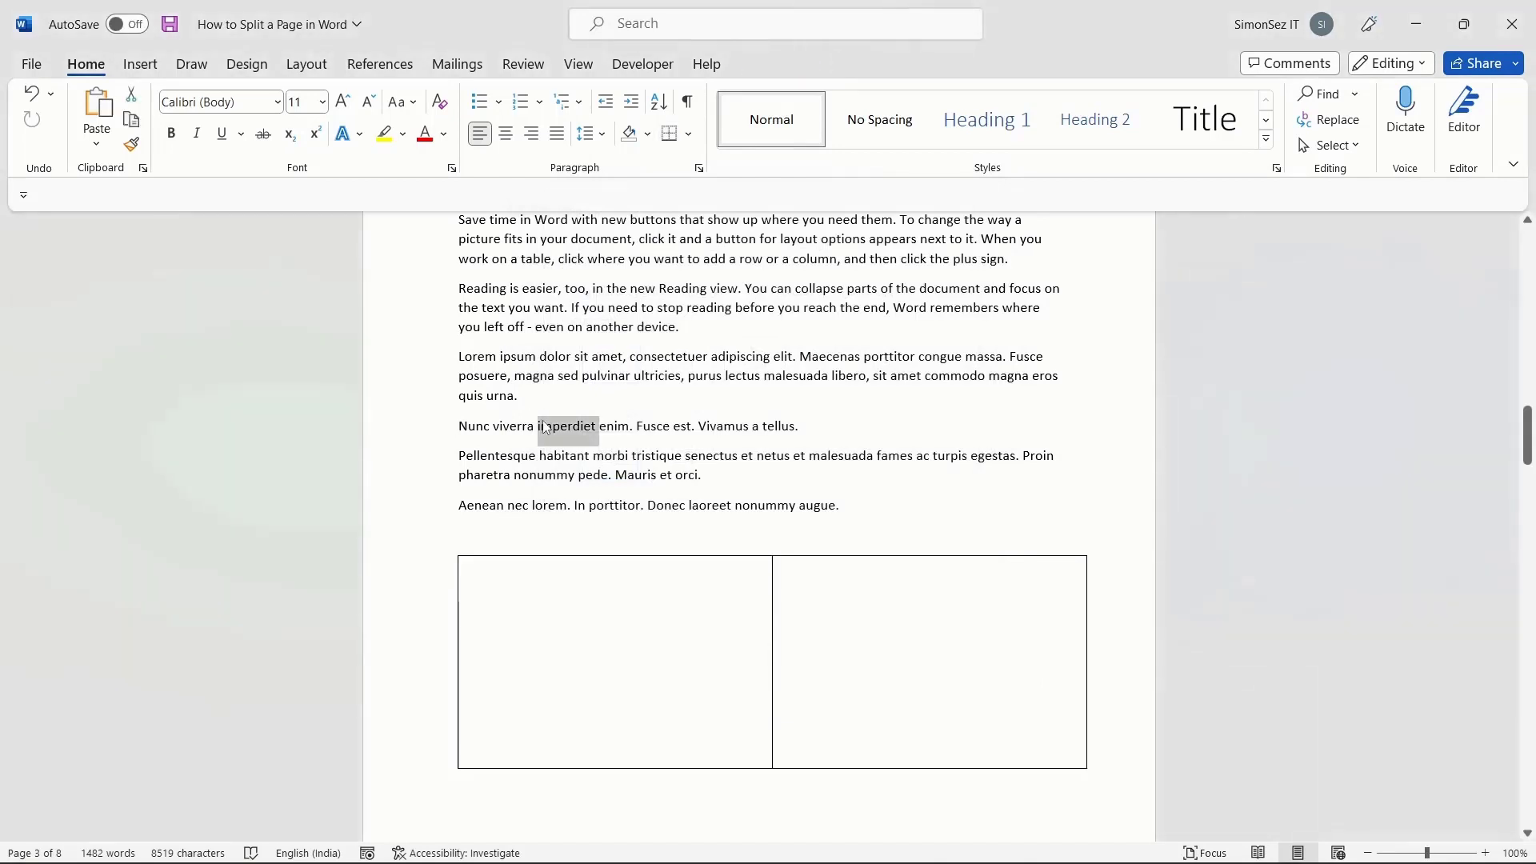
{"action": "key", "text": "ctrl+c"}
{"action": "left_click", "coordinate": [559, 604]}
{"action": "key", "text": "ctrl+v"}
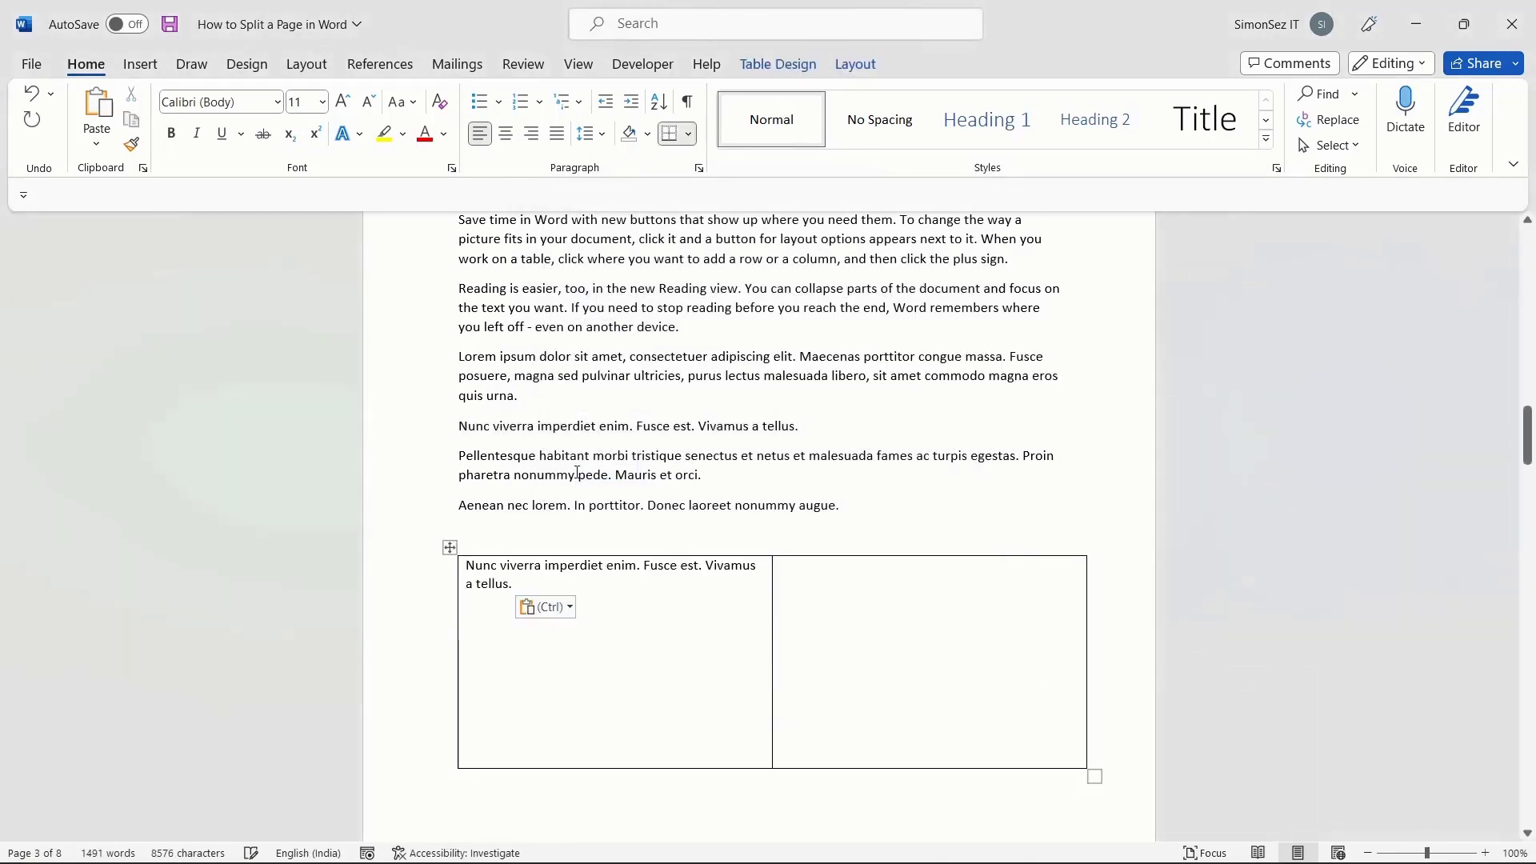
Copy the Pellentesque paragraph into the table's right cell.
{"action": "triple_click", "coordinate": [576, 474]}
{"action": "key", "text": "ctrl+c"}
{"action": "left_click", "coordinate": [923, 572]}
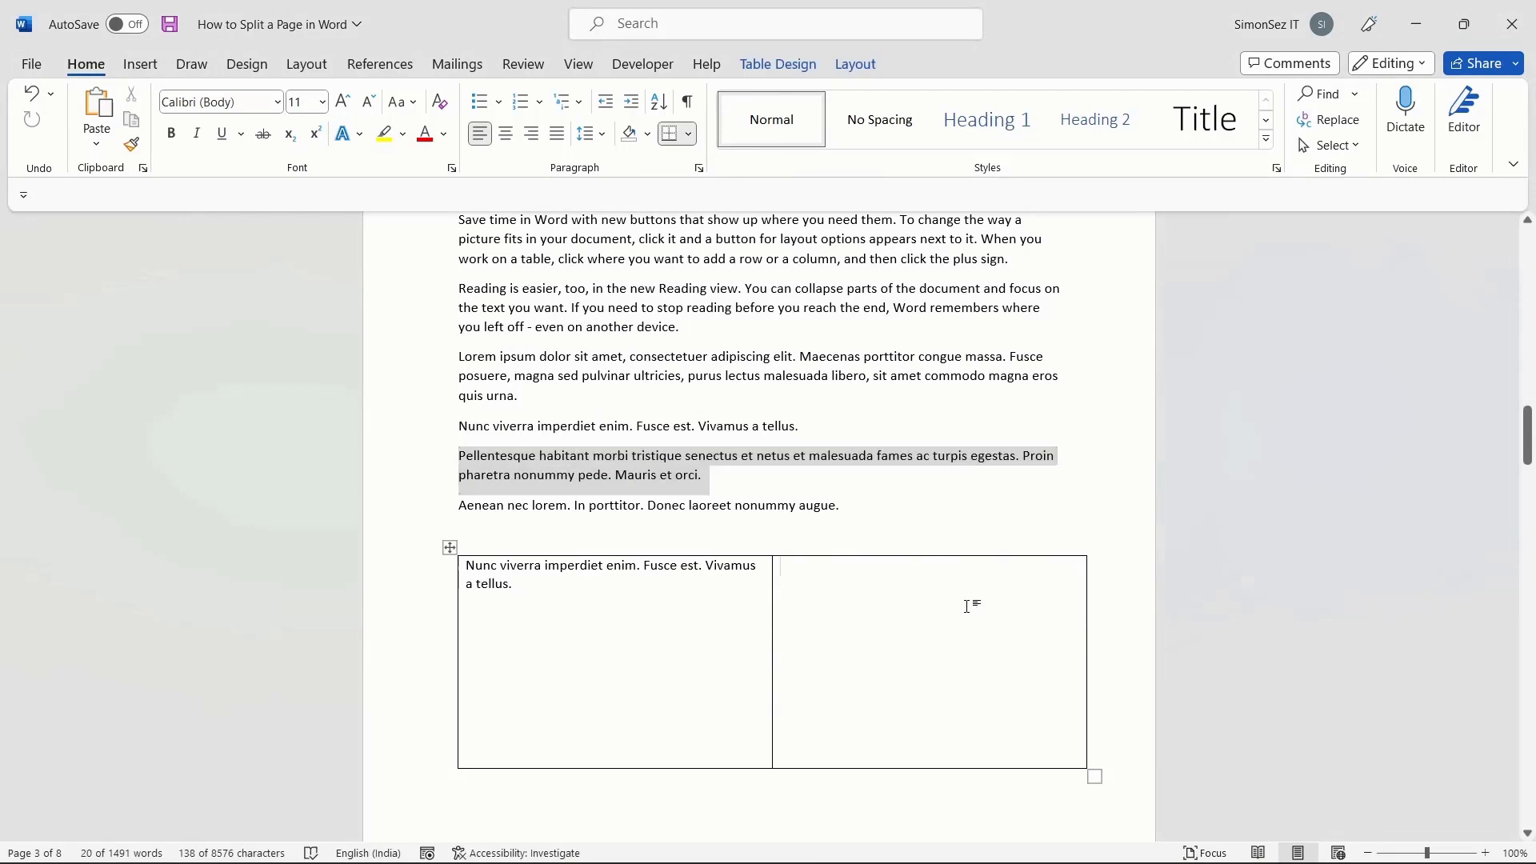
{"action": "key", "text": "ctrl+v"}
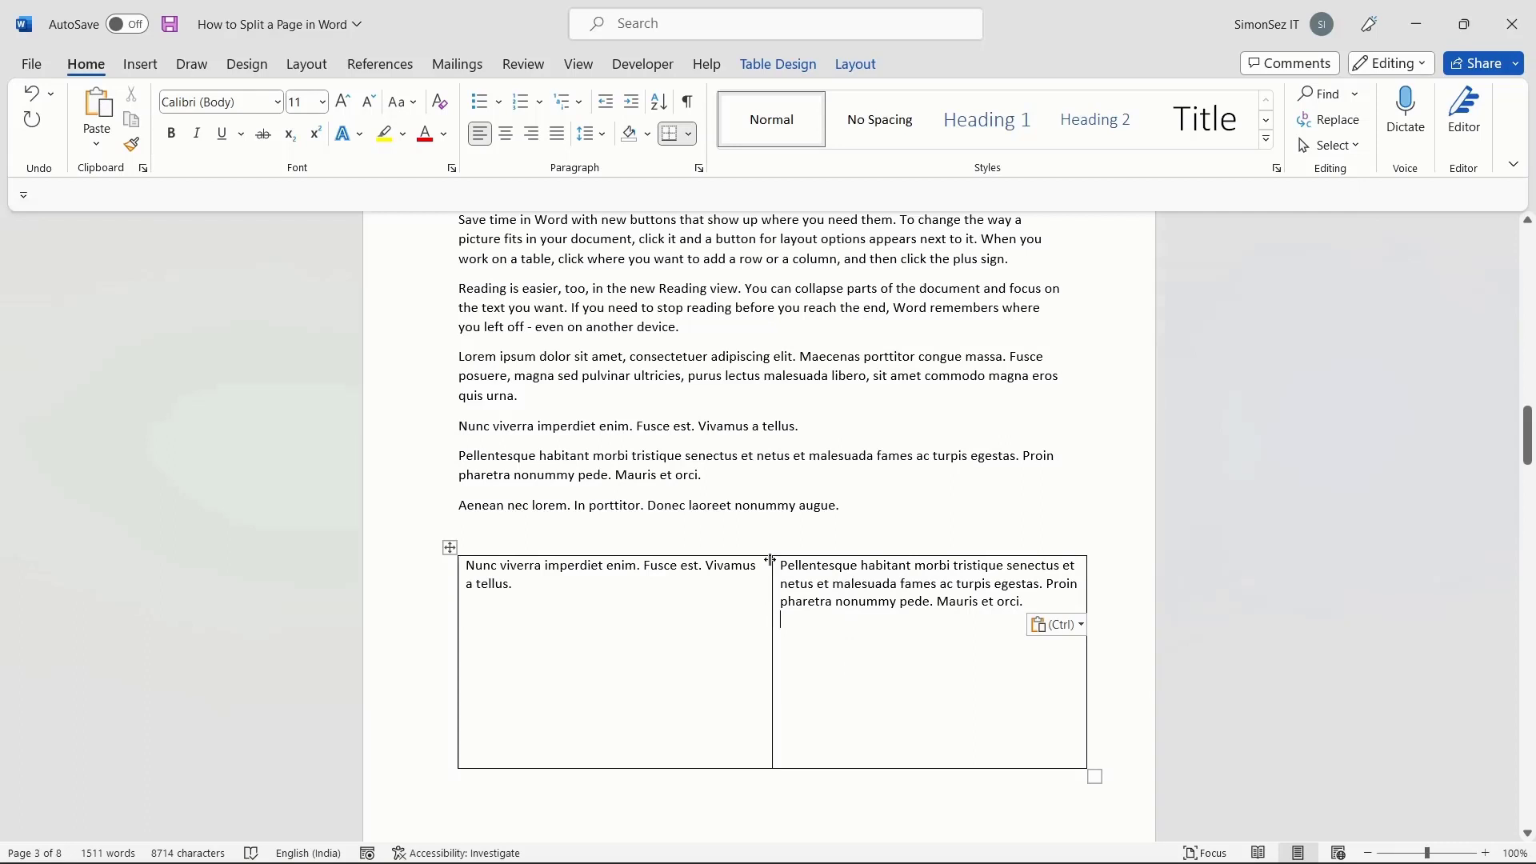
Select the whole table and apply No Border from Table Design > Borders.
{"action": "left_click", "coordinate": [773, 67]}
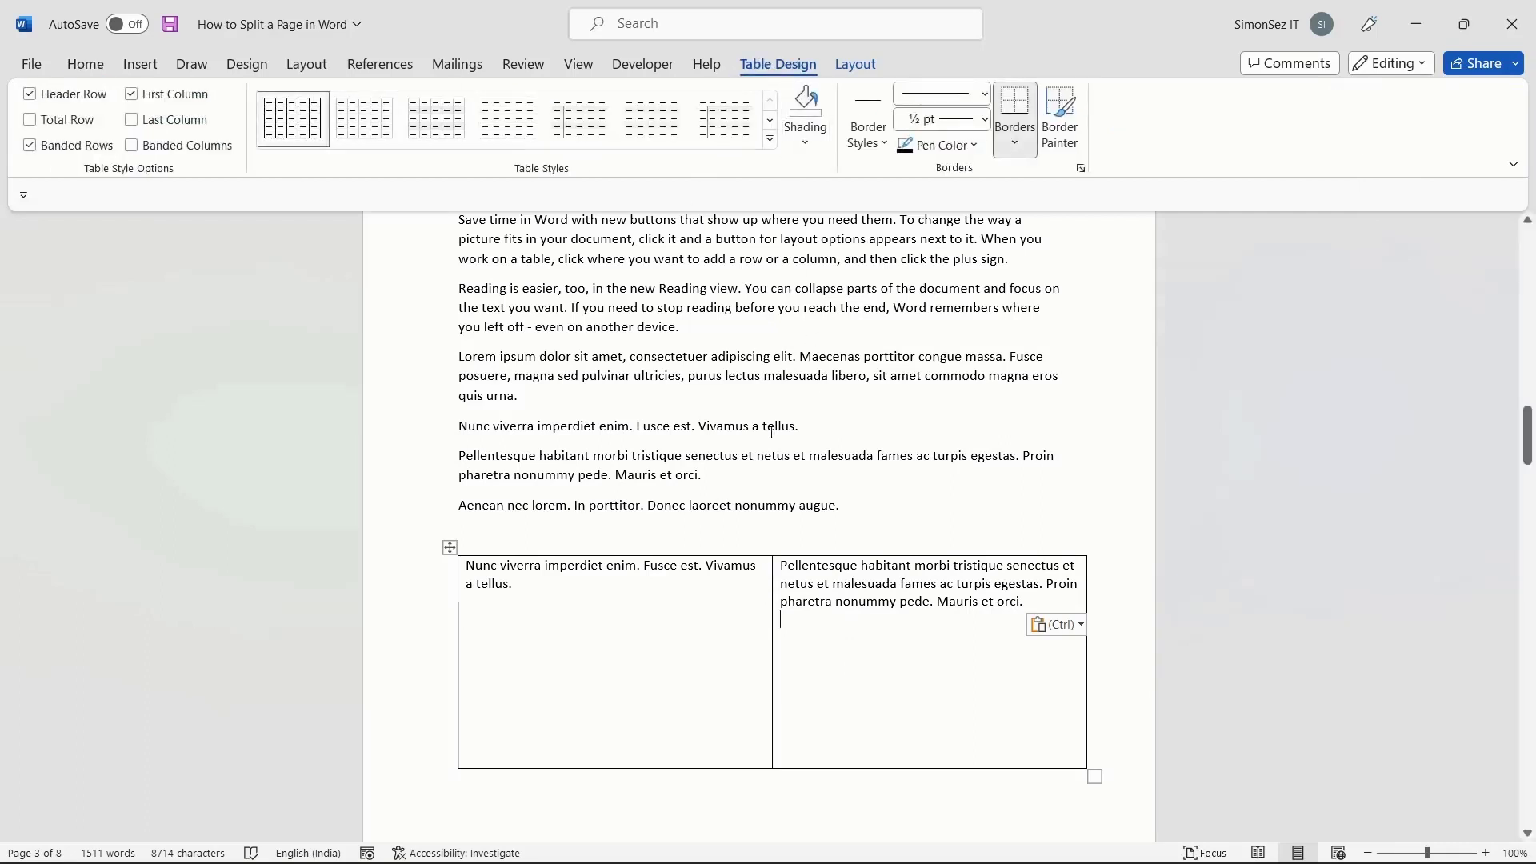
{"action": "left_click_drag", "start_coordinate": [449, 547], "coordinate": [560, 591]}
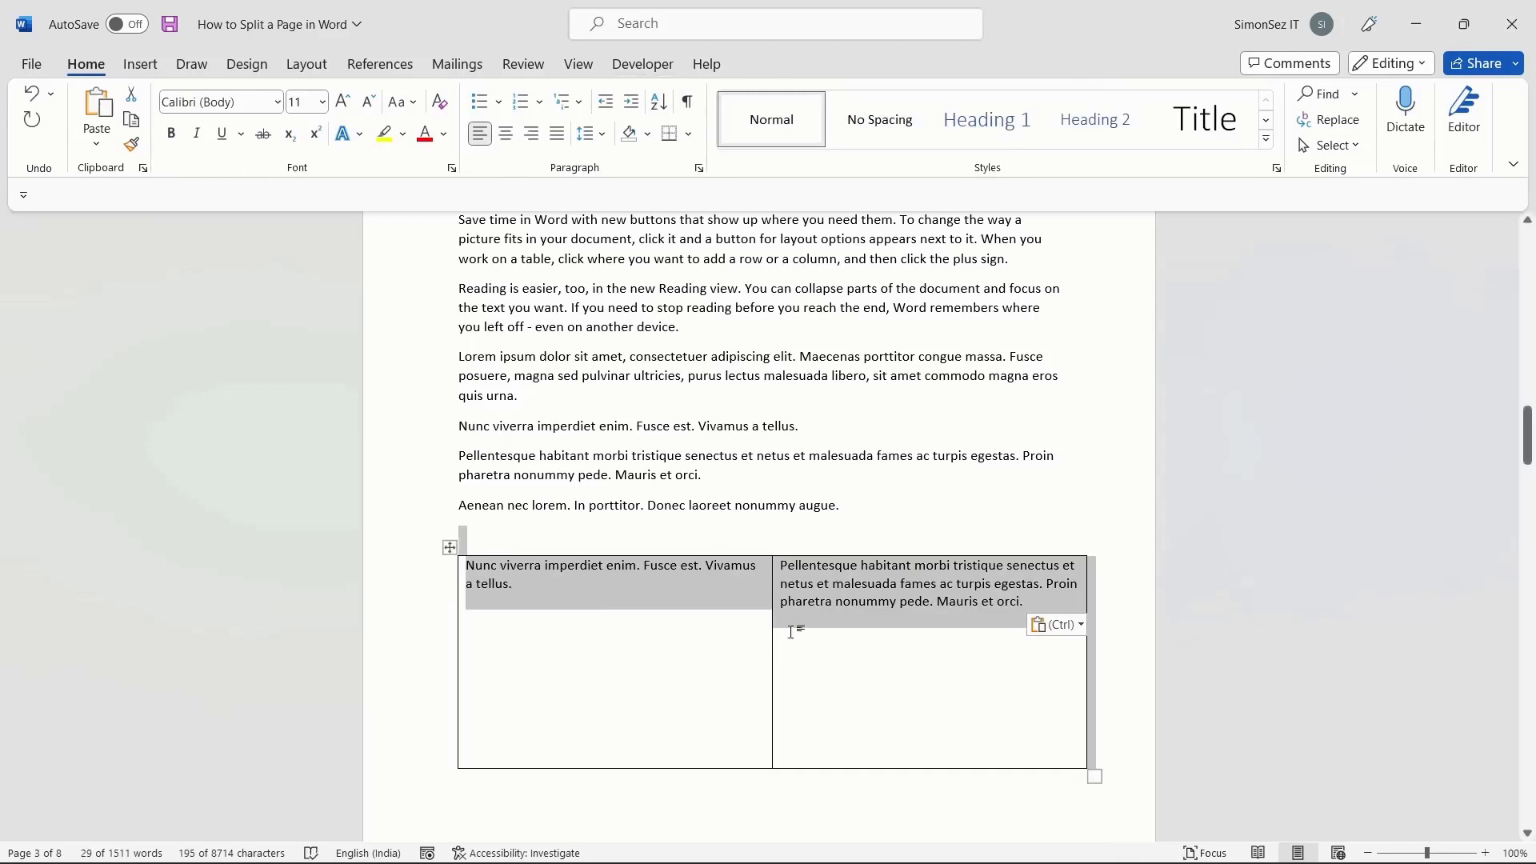
{"action": "left_click", "coordinate": [637, 626]}
{"action": "left_click", "coordinate": [449, 544]}
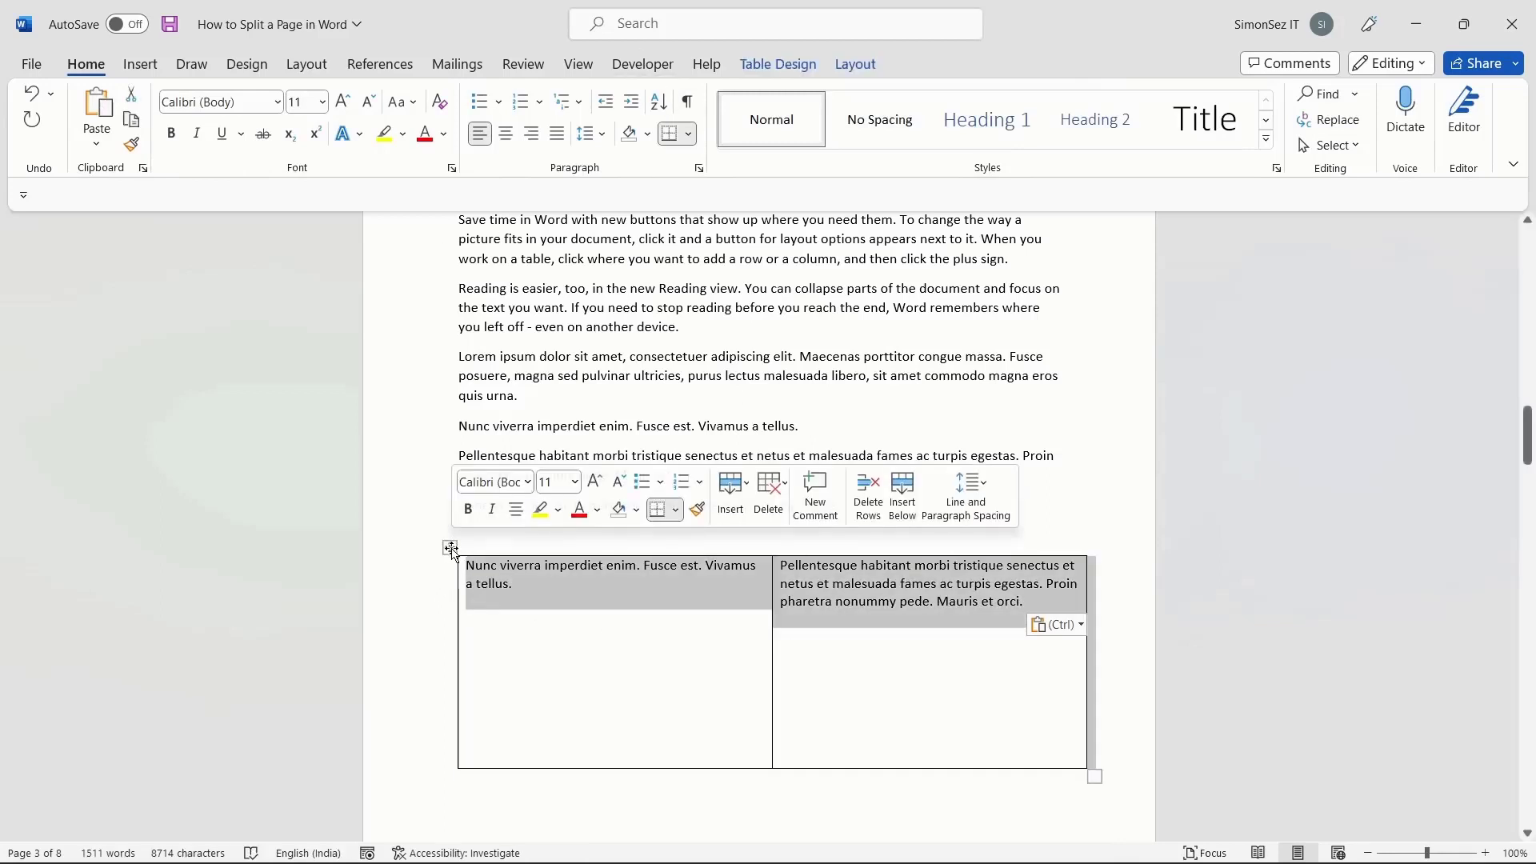
{"action": "left_click", "coordinate": [737, 65]}
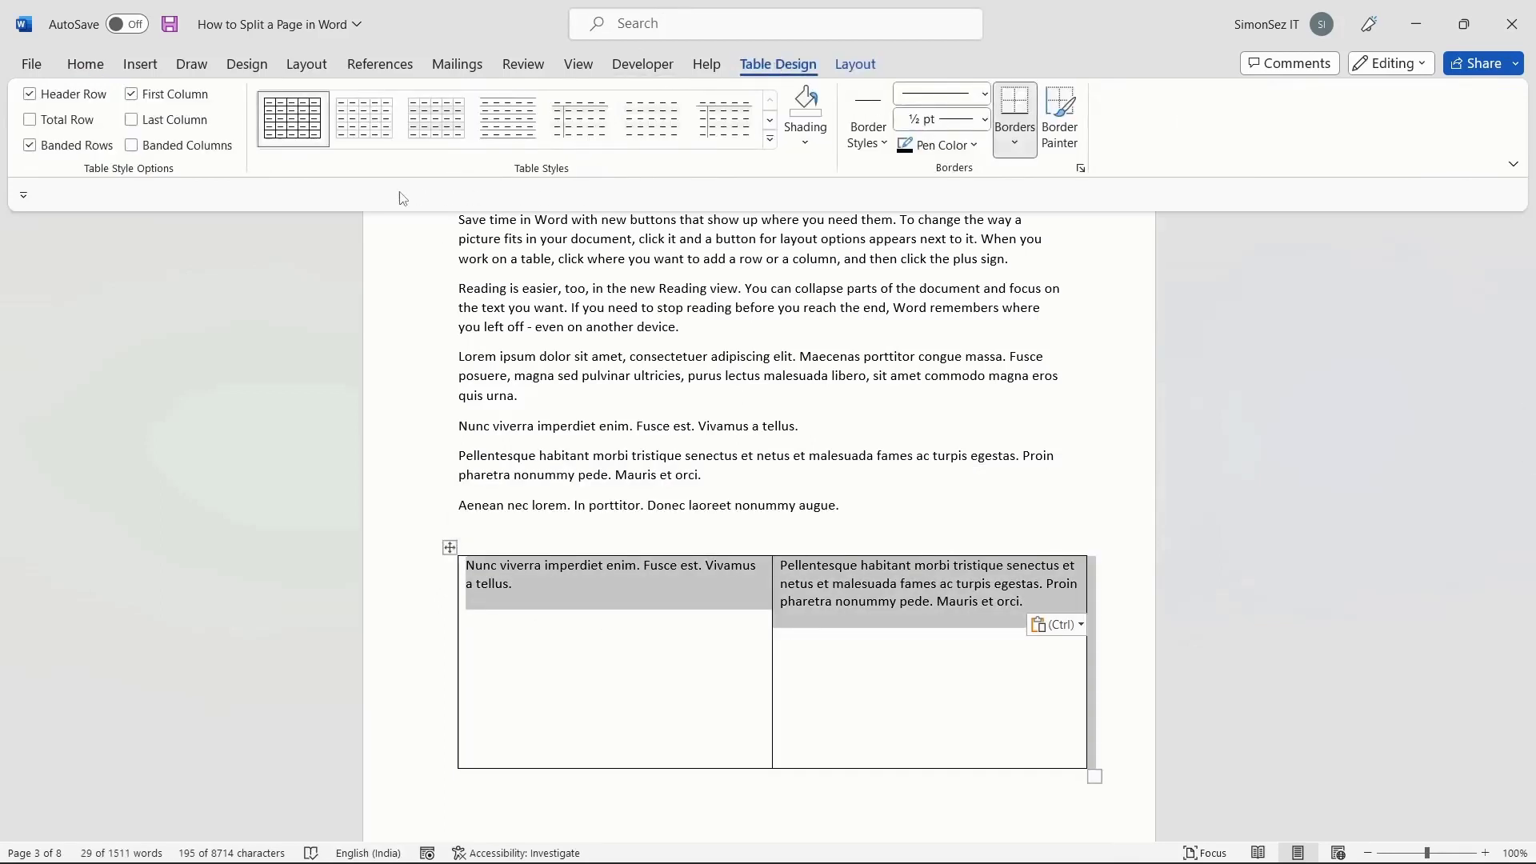
{"action": "left_click", "coordinate": [1015, 143]}
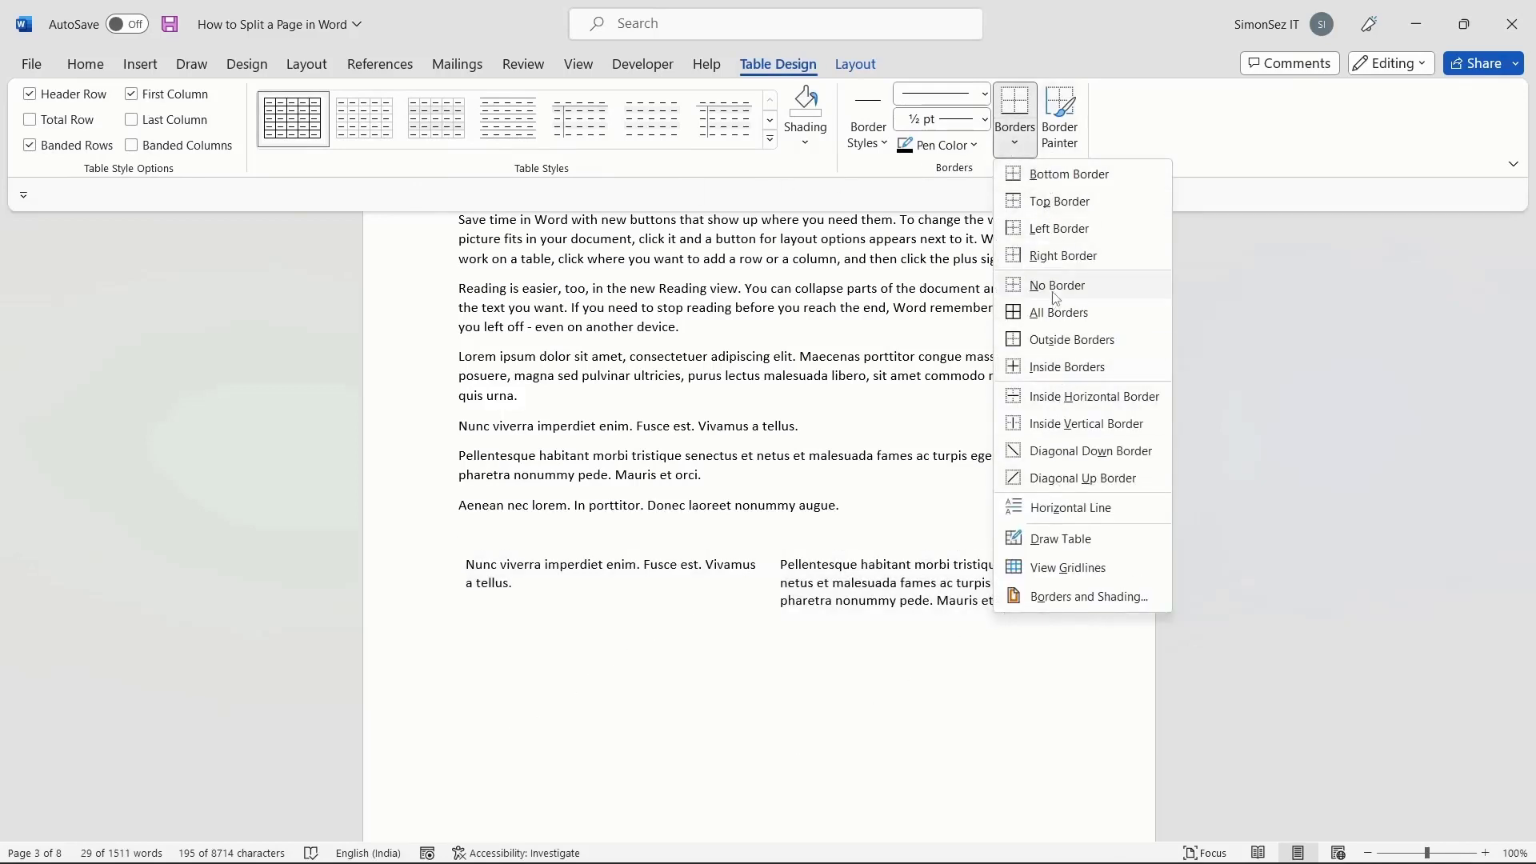
{"action": "left_click", "coordinate": [1048, 284]}
{"action": "left_click", "coordinate": [815, 717]}
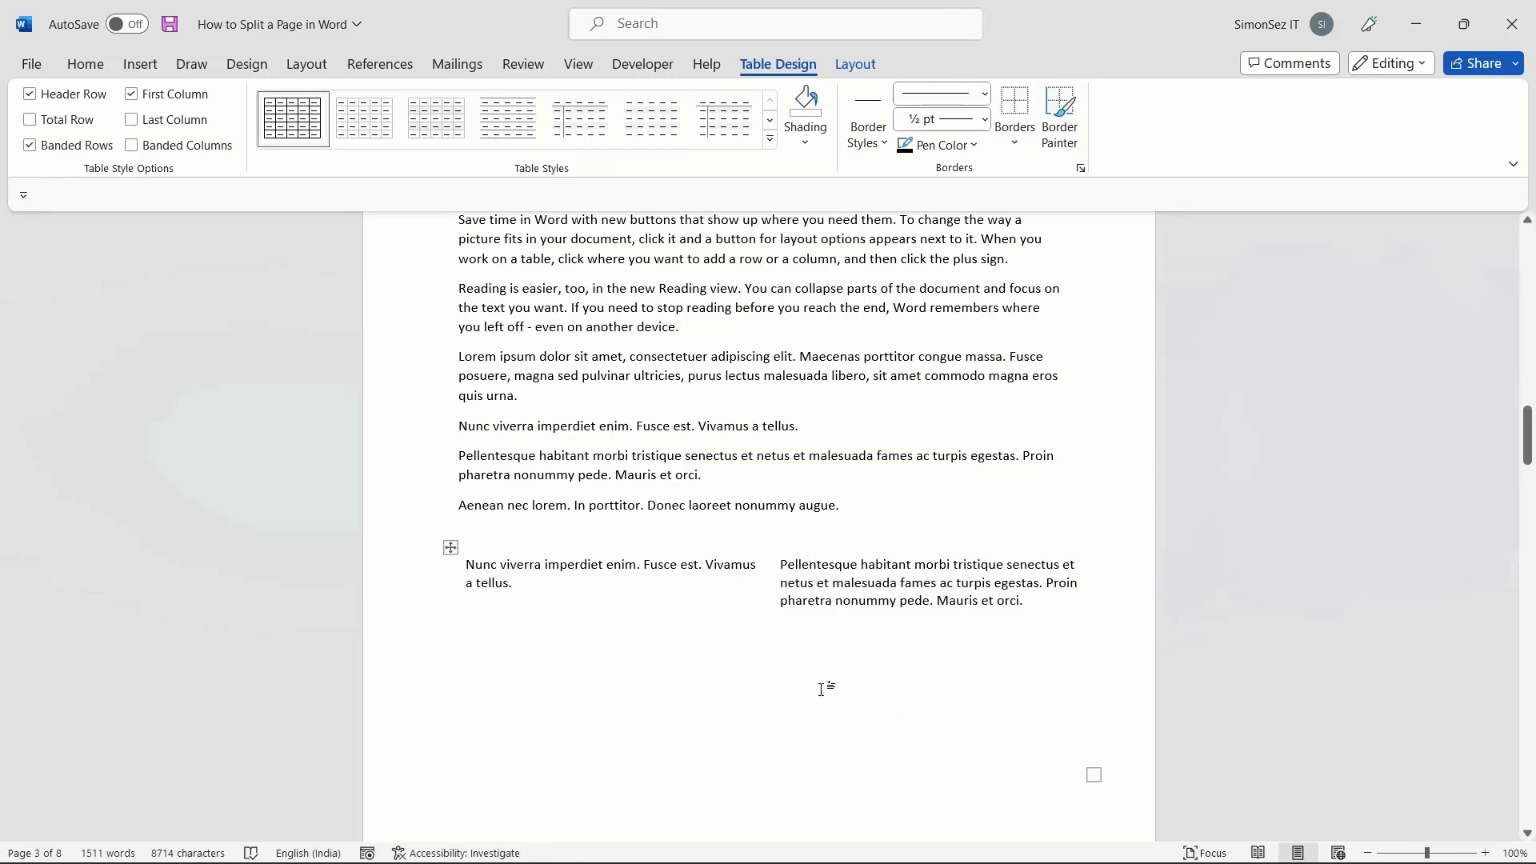
{"action": "scroll", "coordinate": [824, 689], "scroll_direction": "down", "scroll_amount": 3}
{"action": "scroll", "coordinate": [825, 690], "scroll_direction": "up", "scroll_amount": 4}
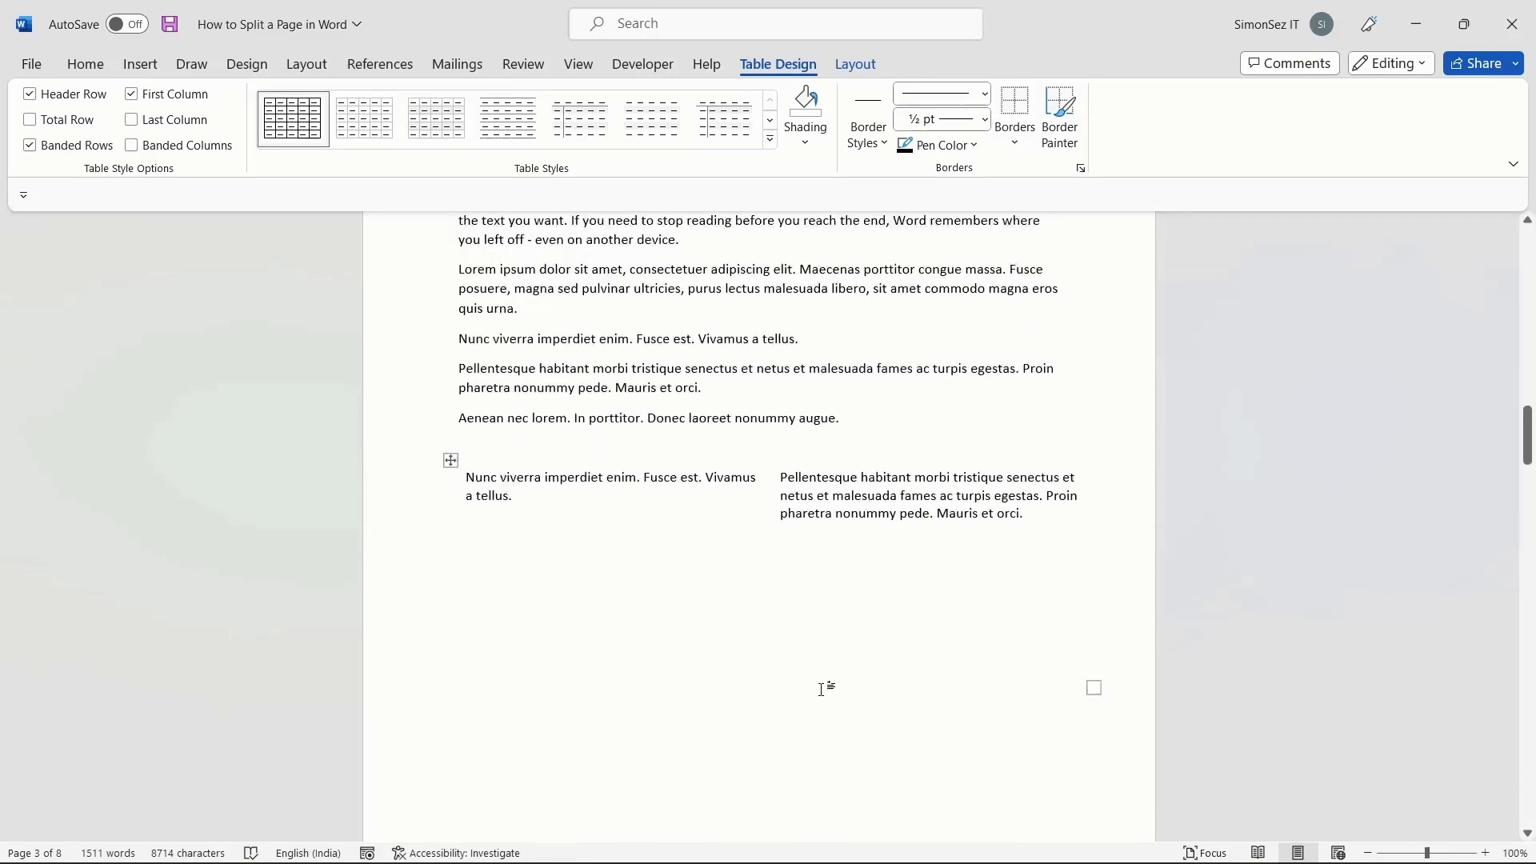
{"action": "scroll", "coordinate": [824, 690], "scroll_direction": "up", "scroll_amount": 2}
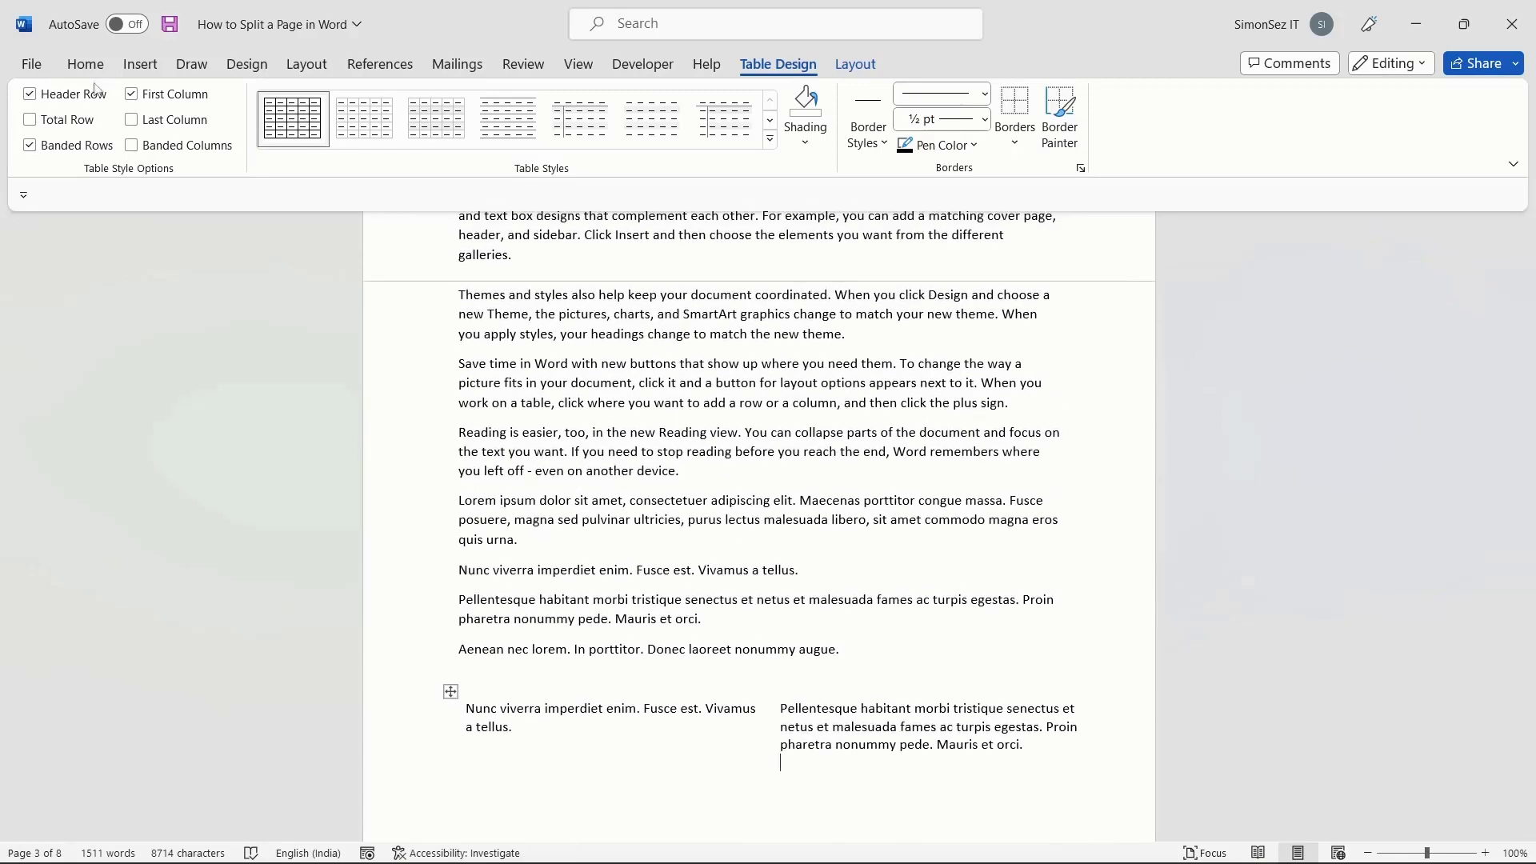
{"action": "scroll", "coordinate": [768, 720], "scroll_direction": "up", "scroll_amount": 5}
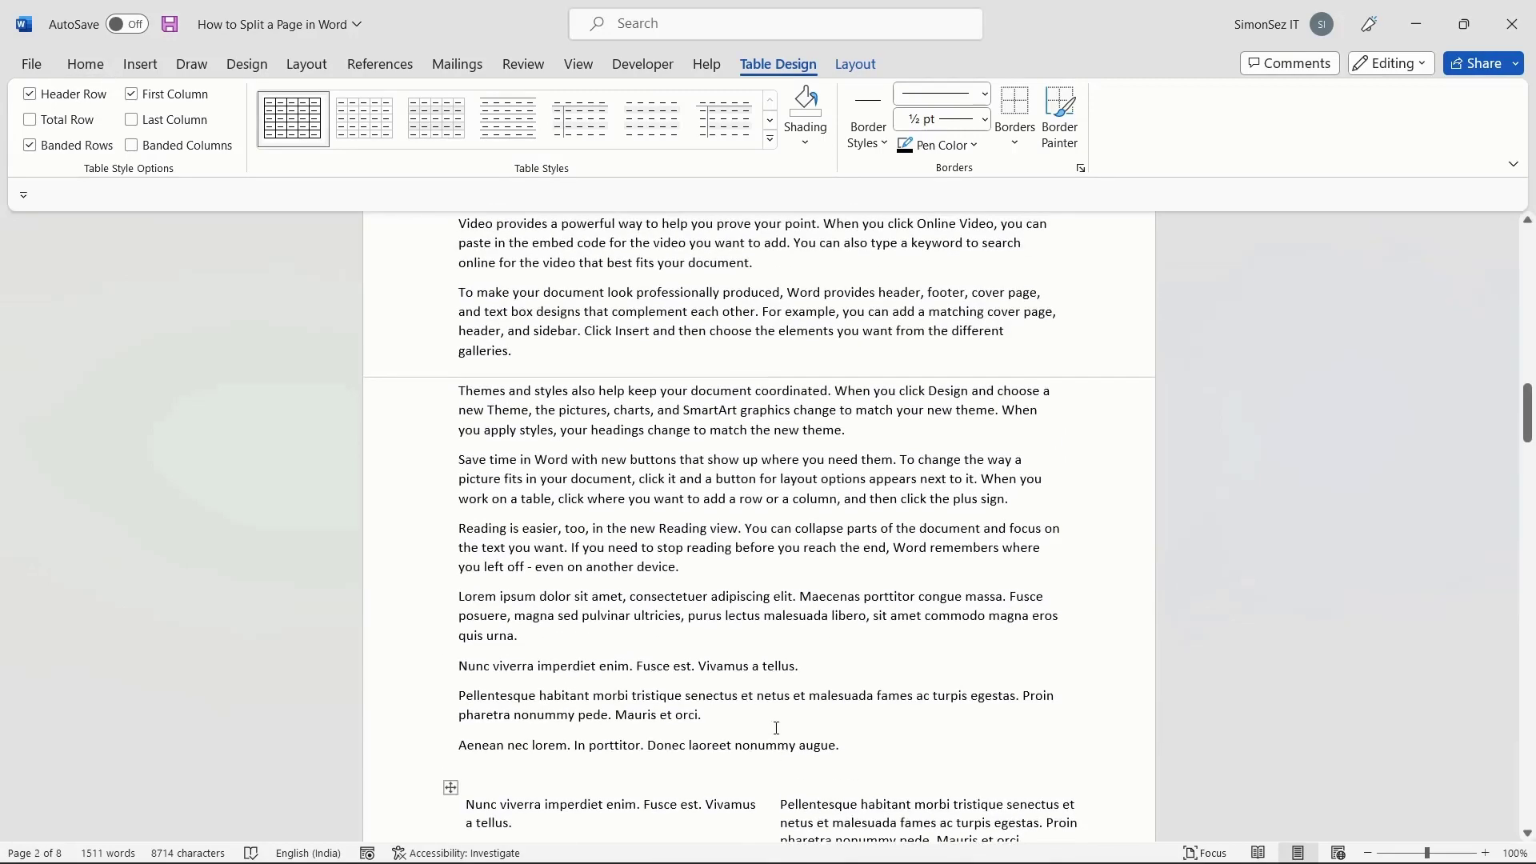
{"action": "scroll", "coordinate": [776, 729], "scroll_direction": "up", "scroll_amount": 5}
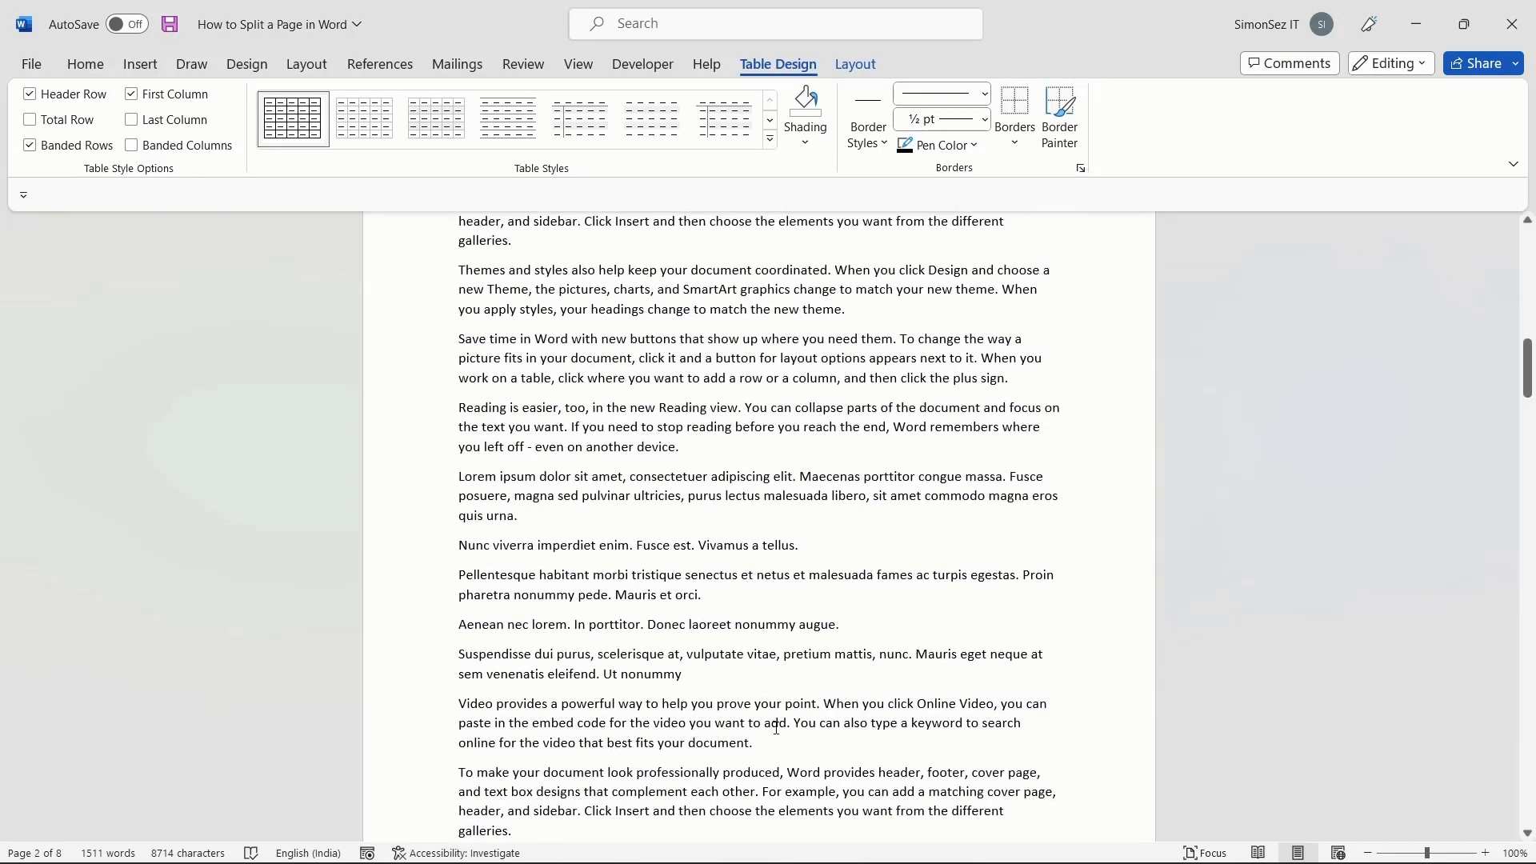
{"action": "scroll", "coordinate": [776, 729], "scroll_direction": "down", "scroll_amount": 15}
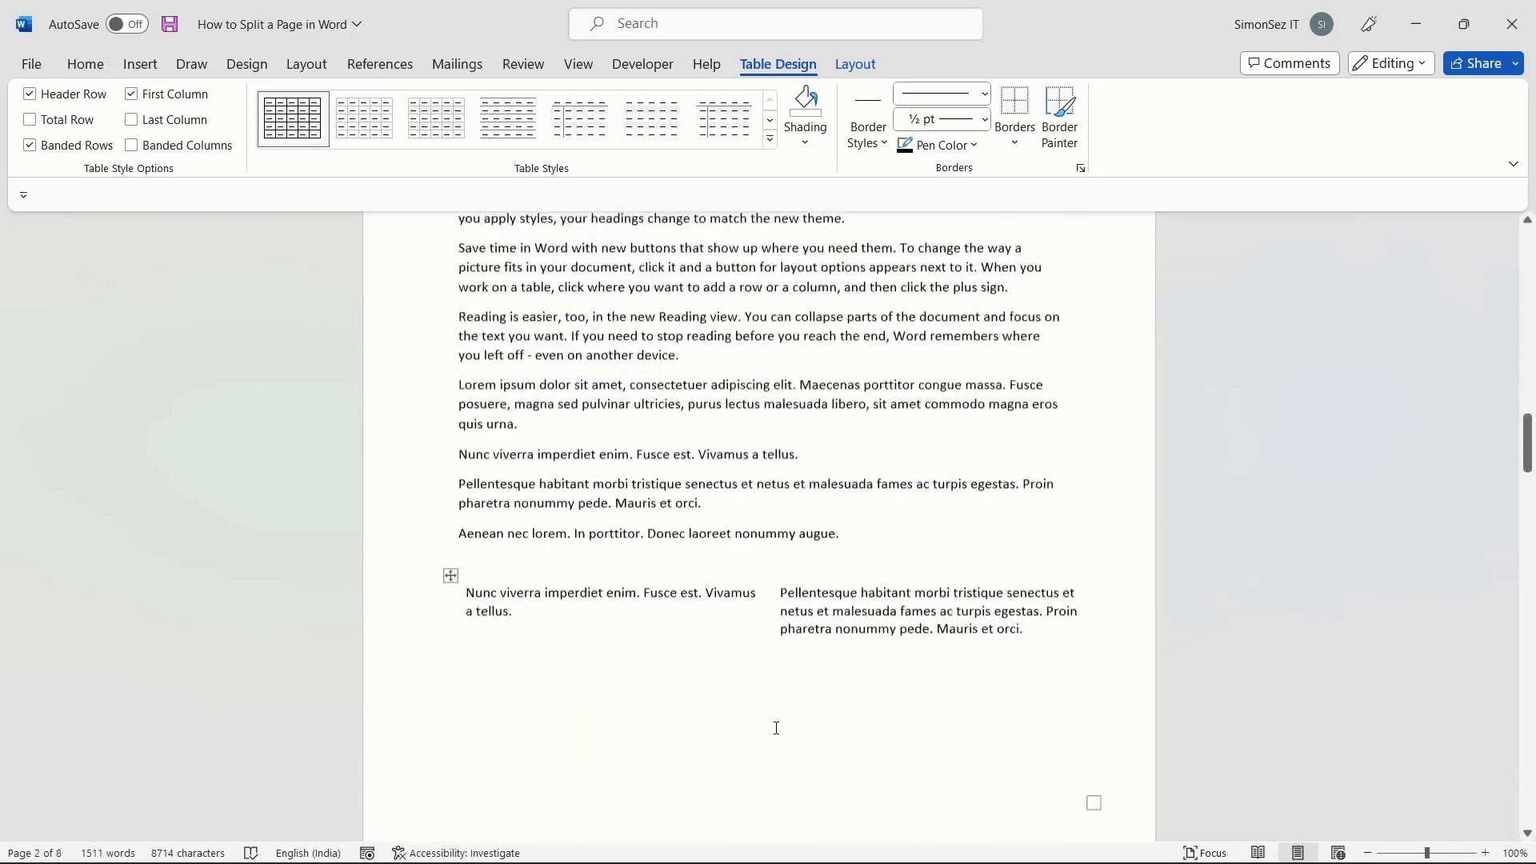
{"action": "scroll", "coordinate": [776, 728], "scroll_direction": "up", "scroll_amount": 2}
{"action": "left_click", "coordinate": [722, 634]}
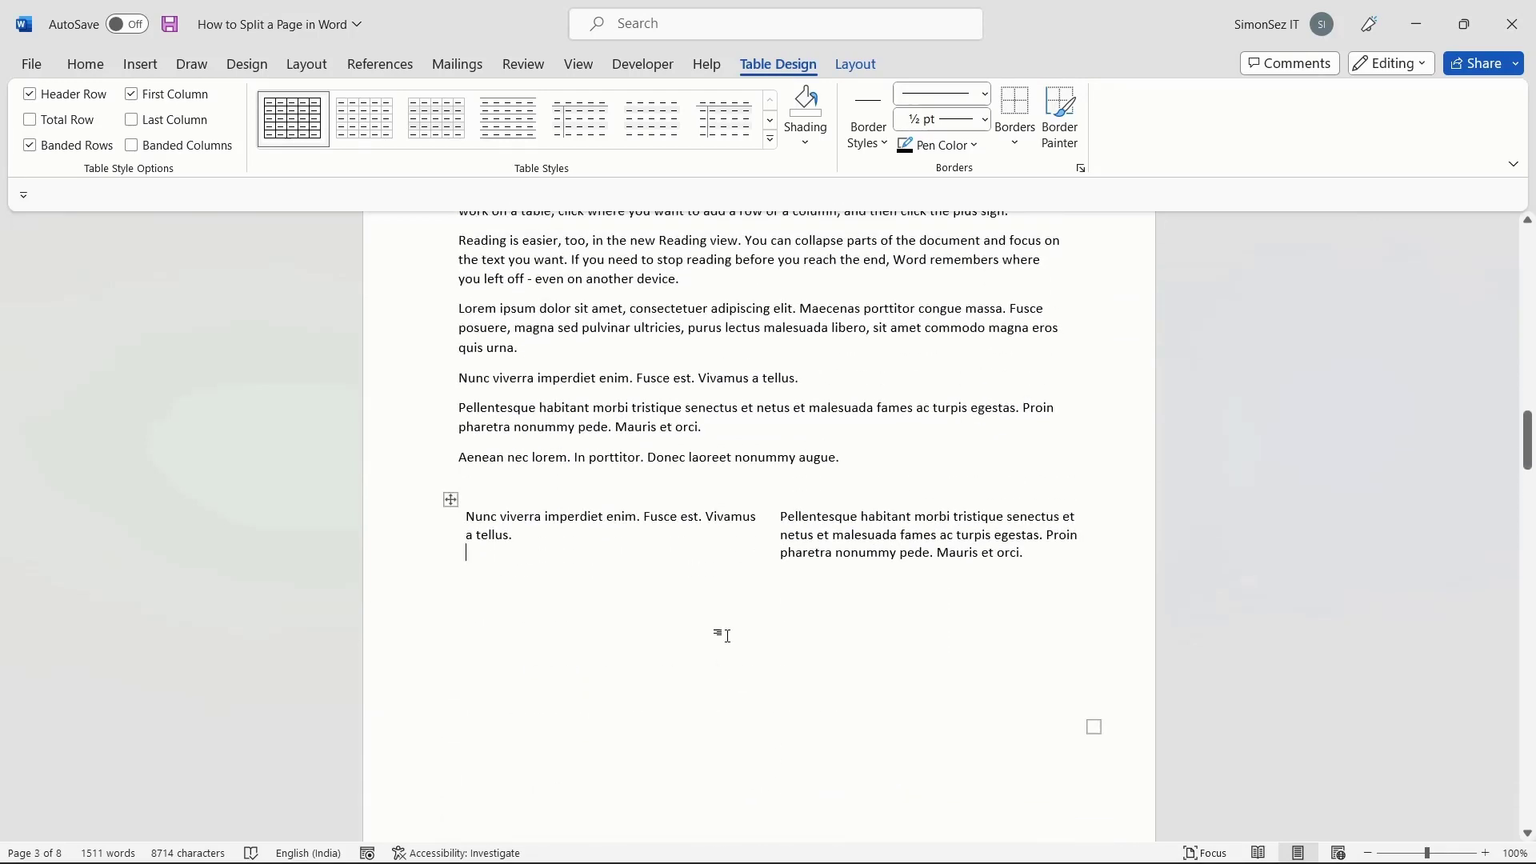
Open the Print screen from File and set the layout to 2 Pages Per Sheet.
{"action": "left_click", "coordinate": [752, 425]}
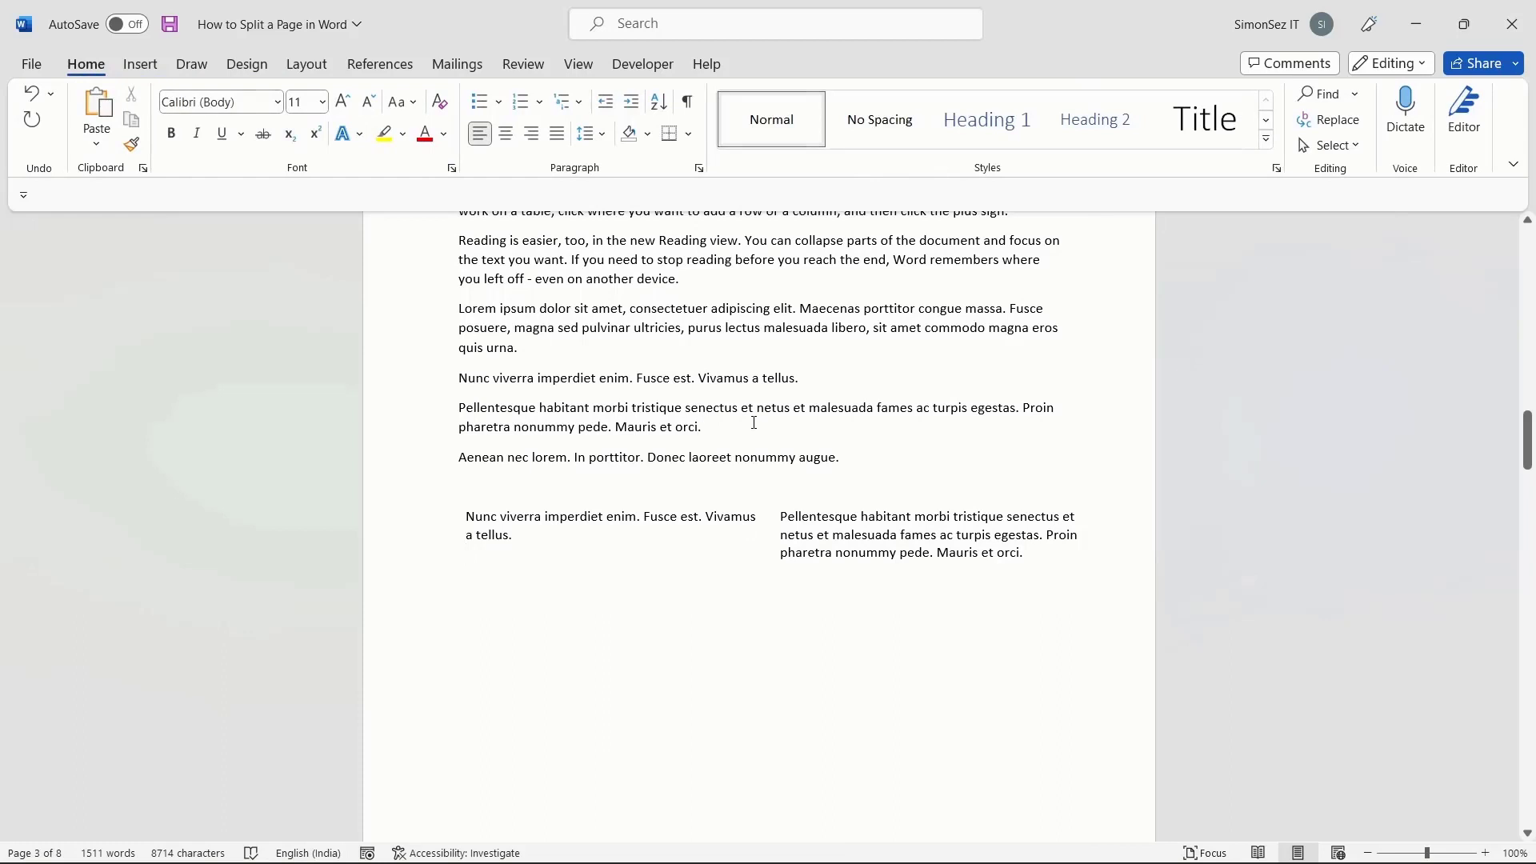
{"action": "left_click", "coordinate": [26, 67]}
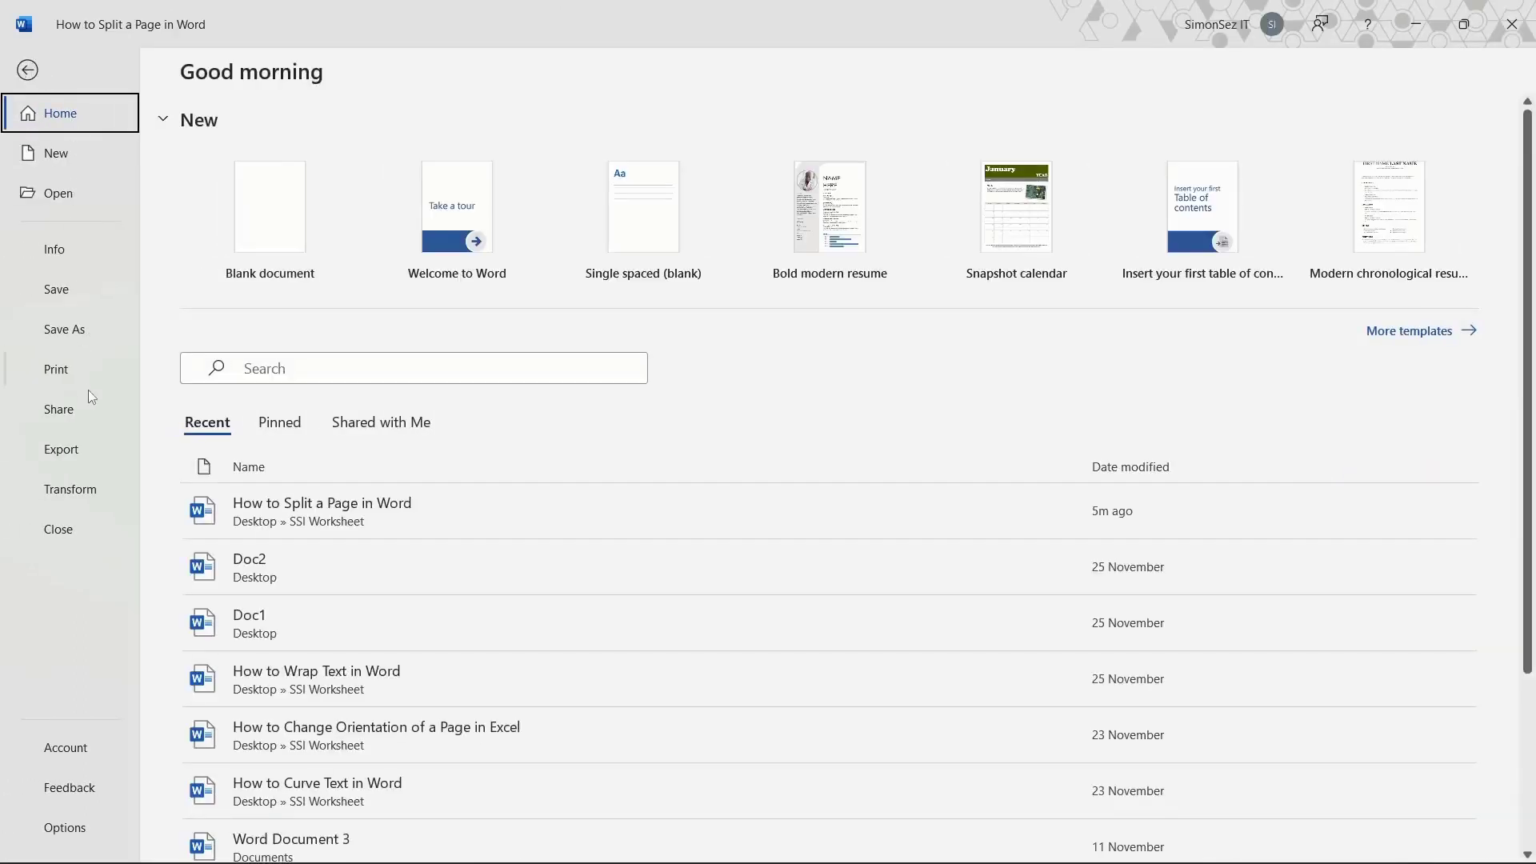
{"action": "left_click", "coordinate": [86, 370]}
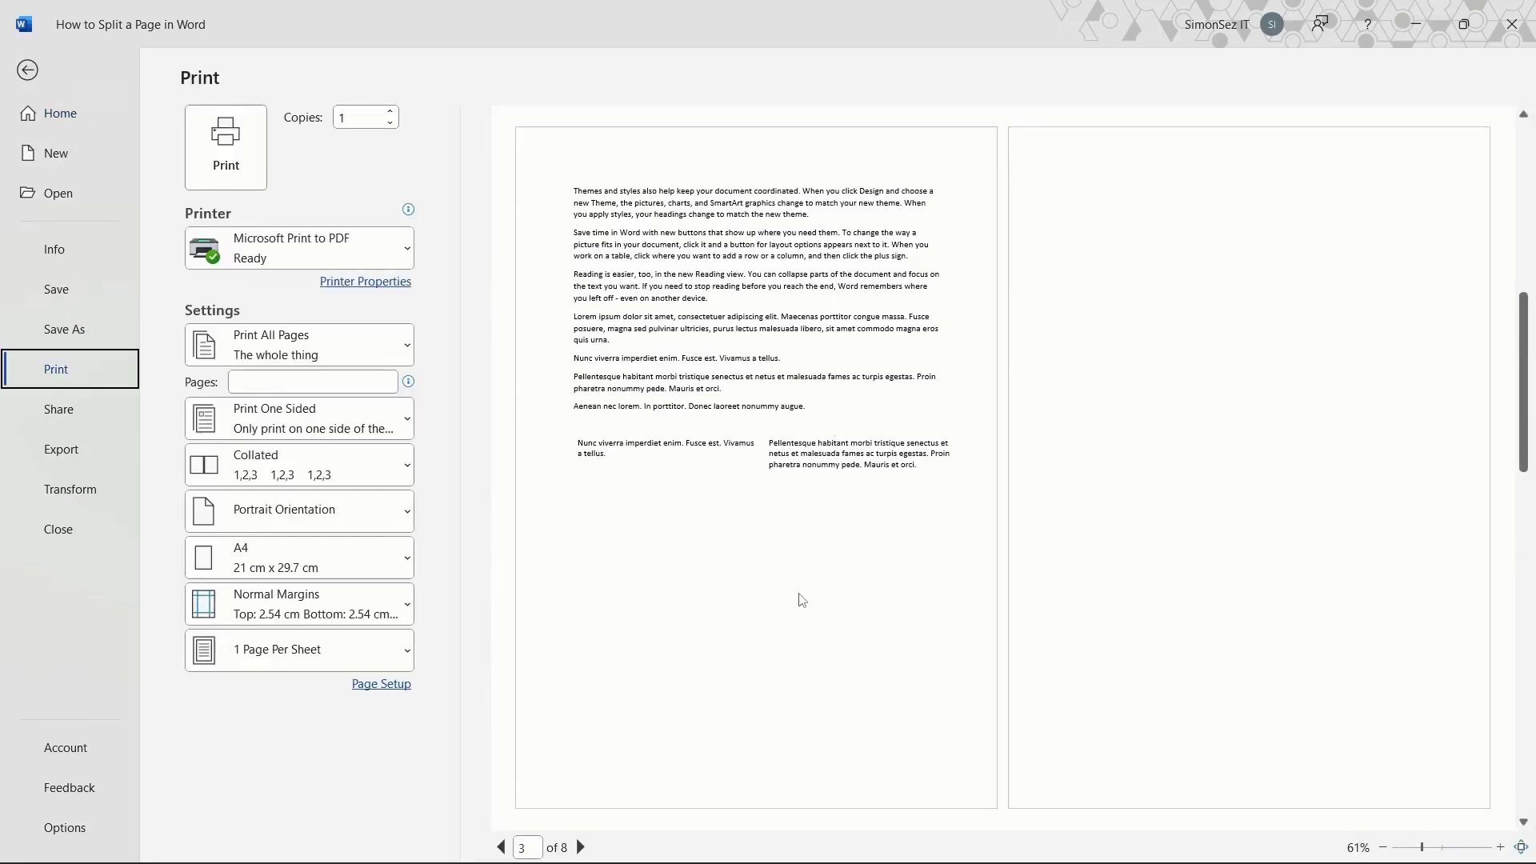
{"action": "left_click", "coordinate": [394, 661]}
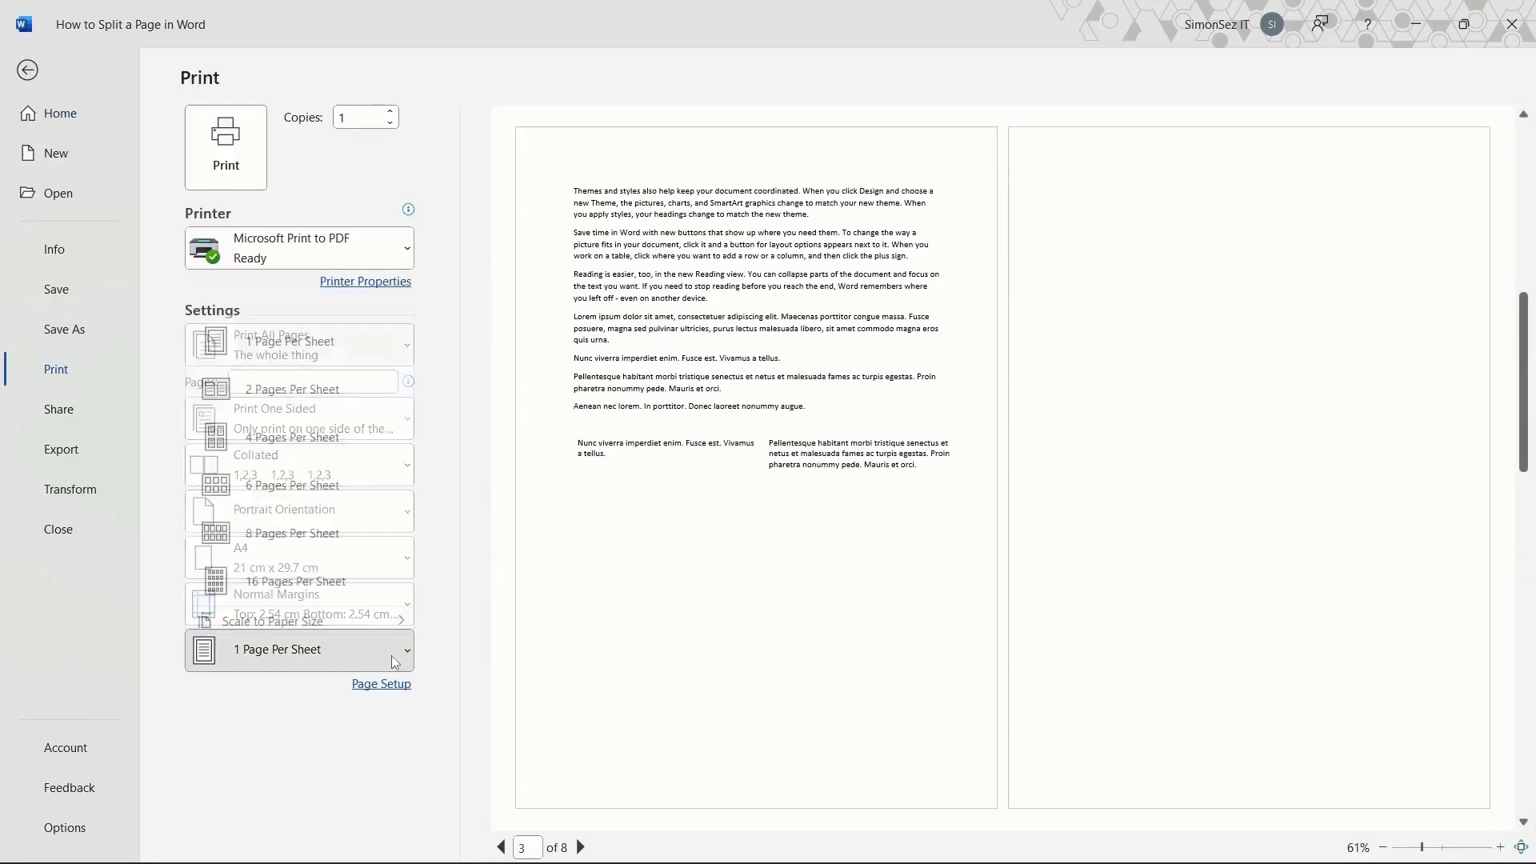
{"action": "left_click", "coordinate": [342, 383]}
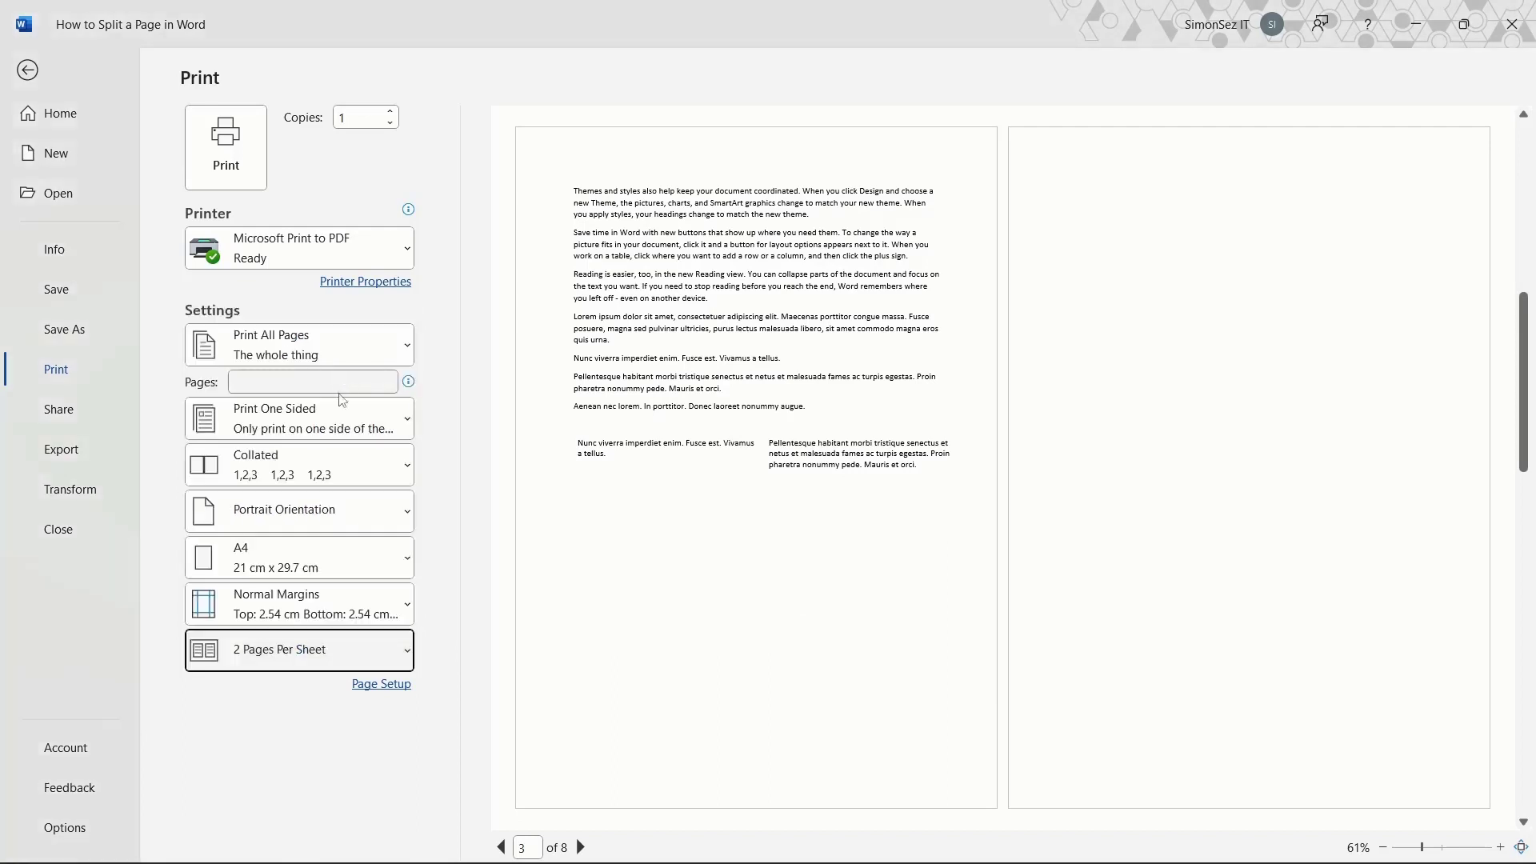
Print the document and save the PDF output as 'Print 2'.
{"action": "left_click", "coordinate": [240, 177]}
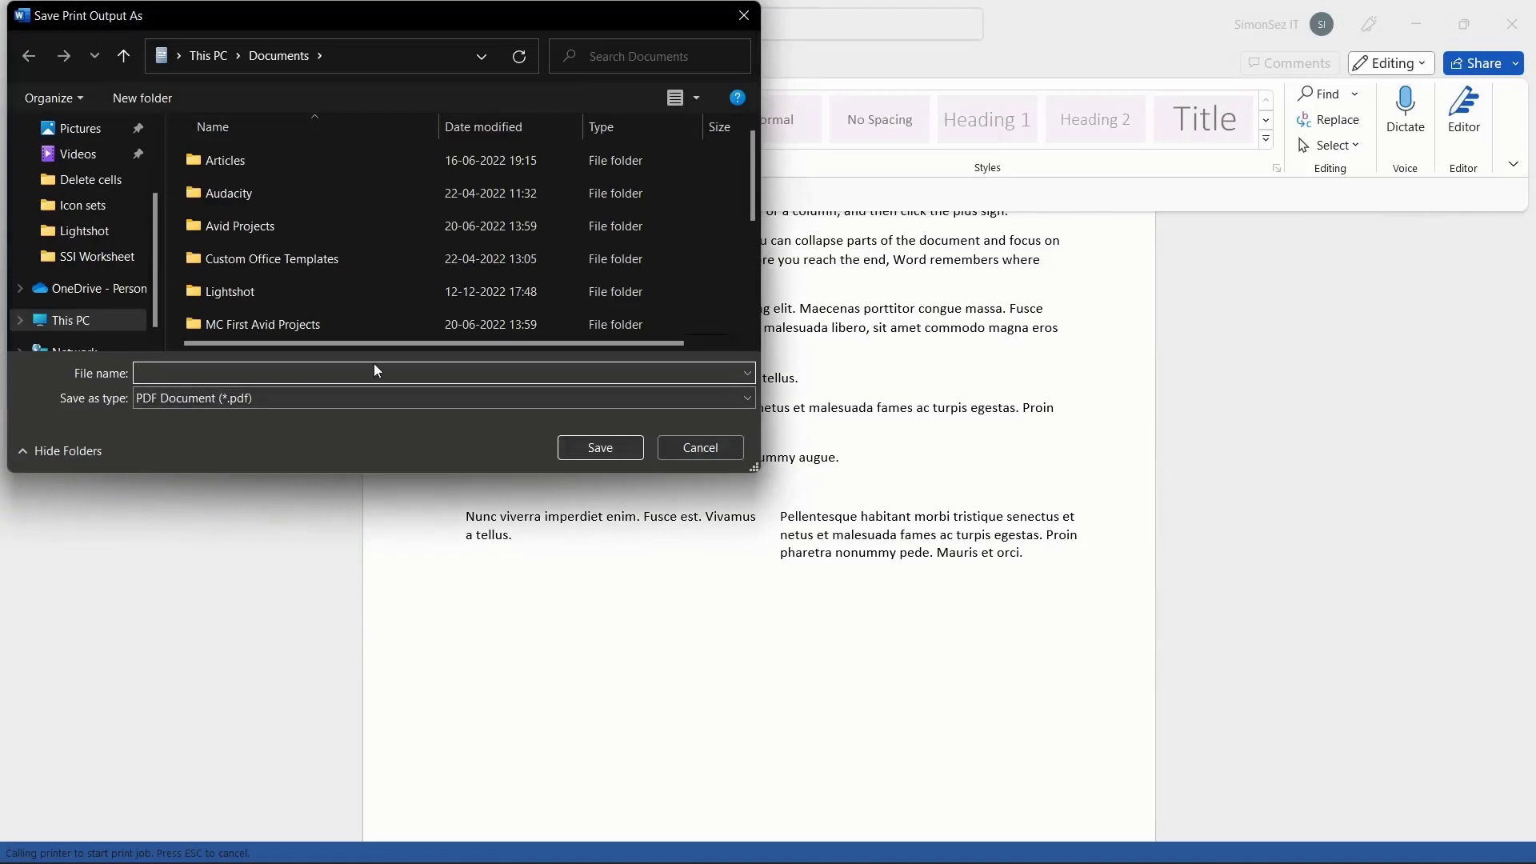
{"action": "type", "text": "Print"}
{"action": "type", "text": " 2"}
{"action": "left_click", "coordinate": [600, 447]}
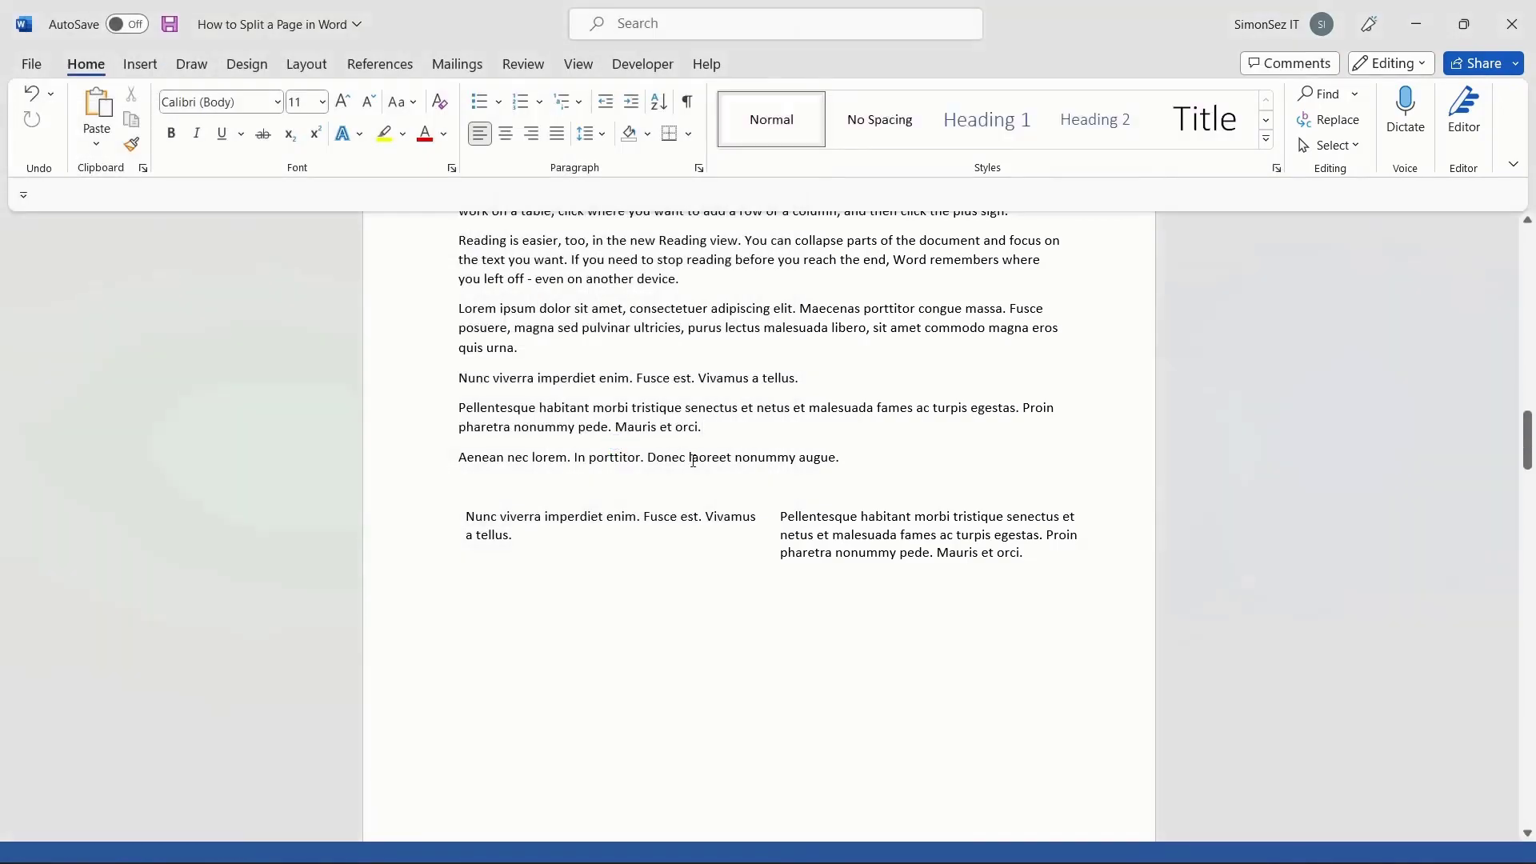
Scroll up toward the top of the document.
{"action": "scroll", "coordinate": [693, 462], "scroll_direction": "up", "scroll_amount": 15}
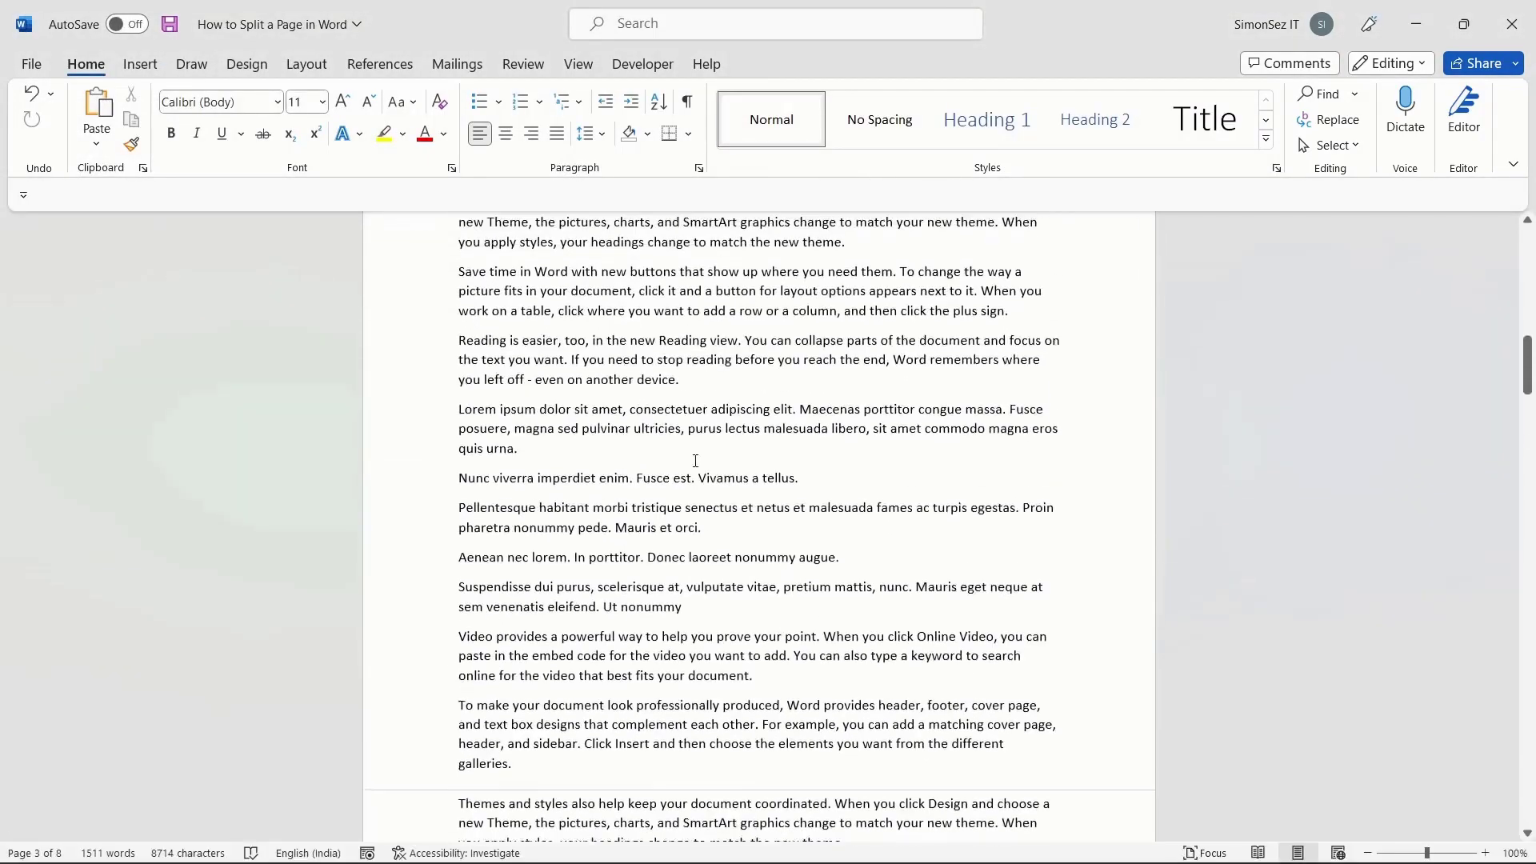
{"action": "scroll", "coordinate": [695, 462], "scroll_direction": "up", "scroll_amount": 15}
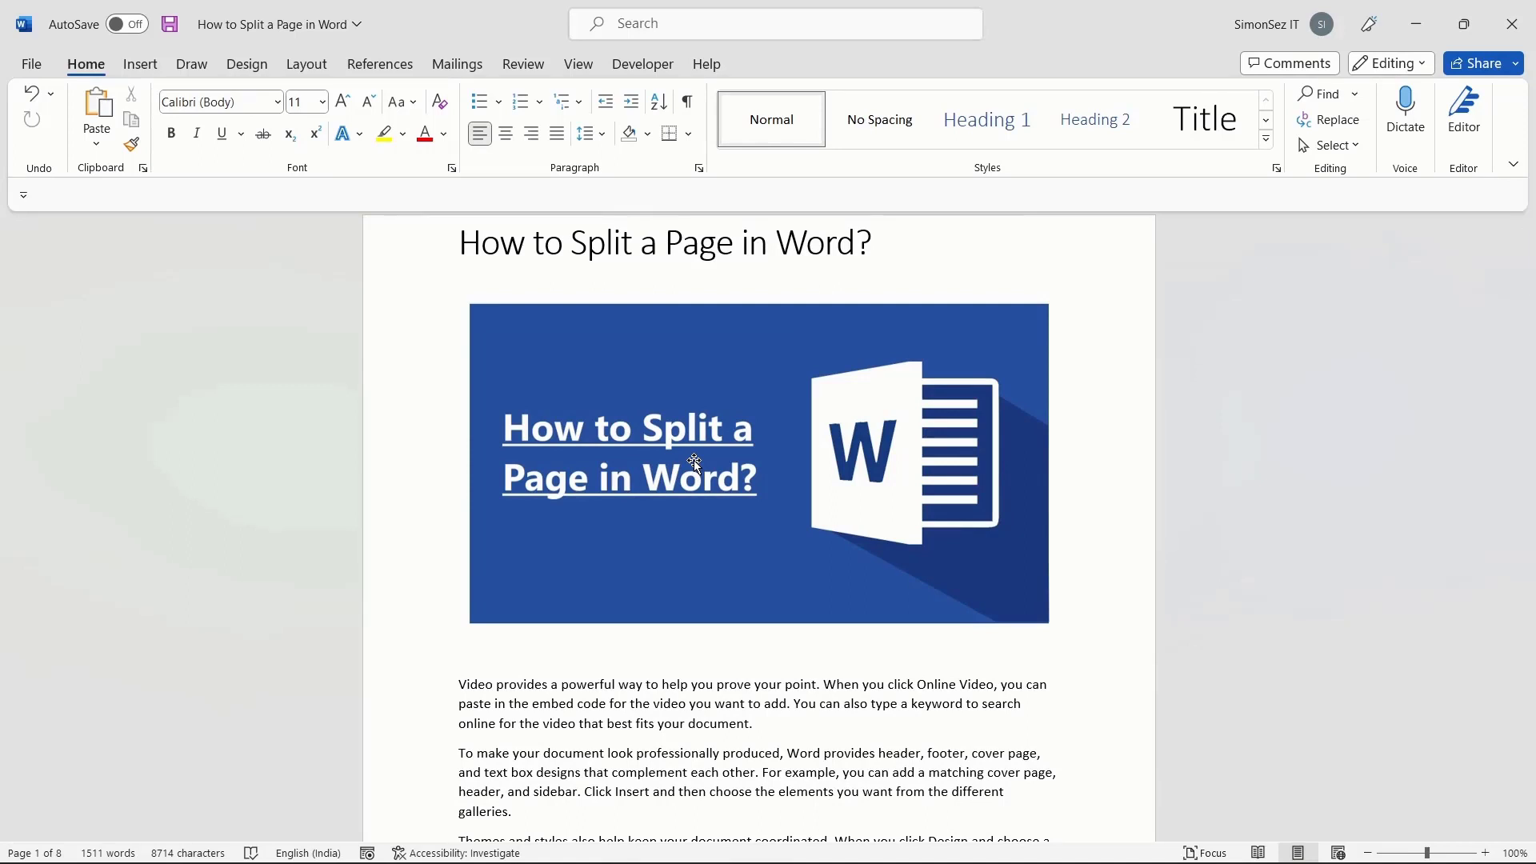
Return to File > Print to preview page 3 at 2 Pages Per Sheet.
{"action": "left_click", "coordinate": [31, 63]}
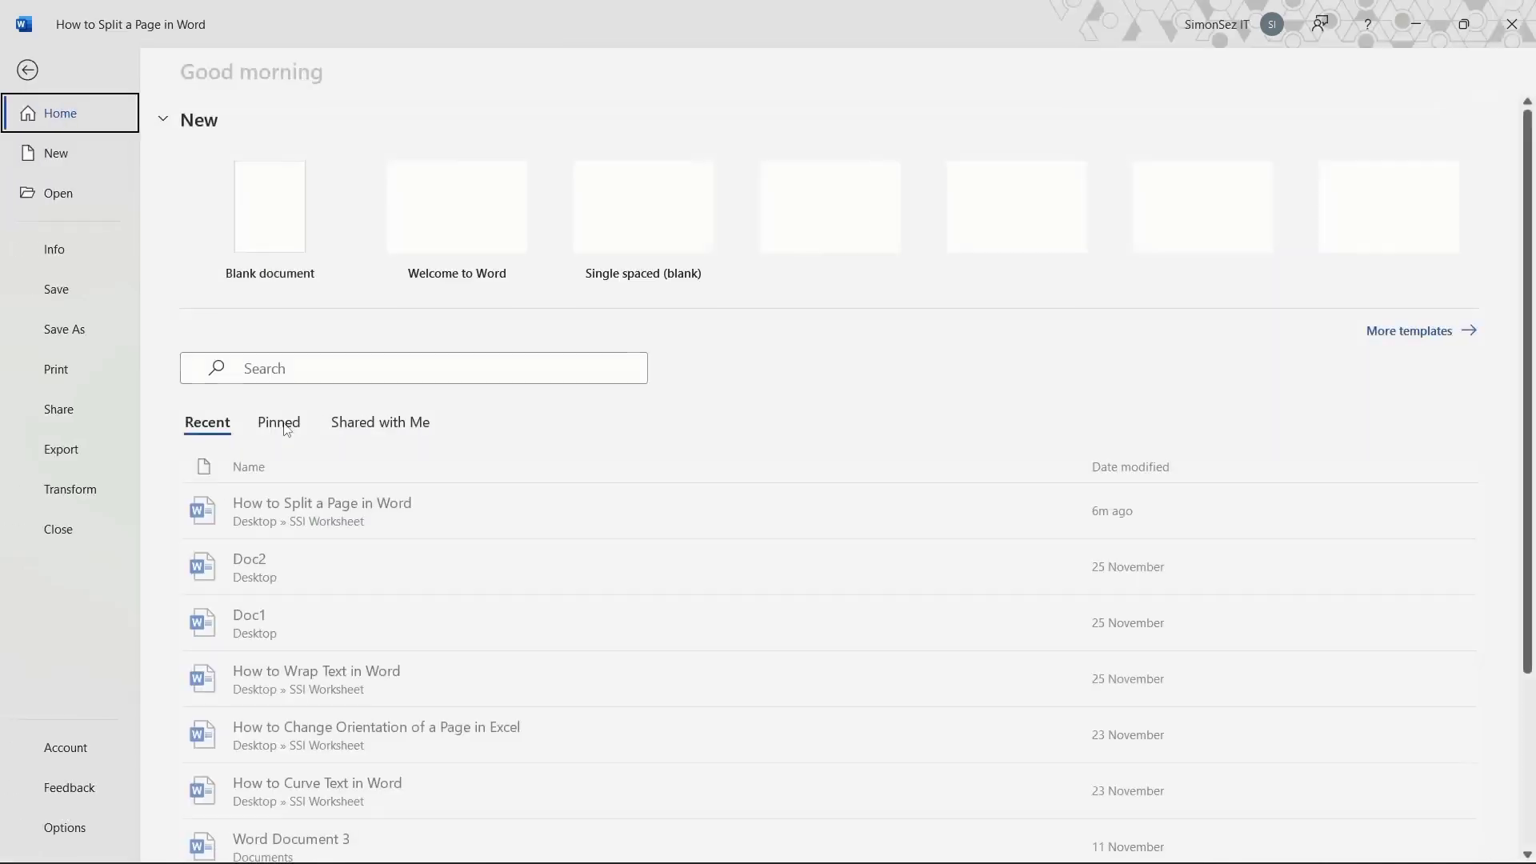
{"action": "left_click", "coordinate": [56, 369]}
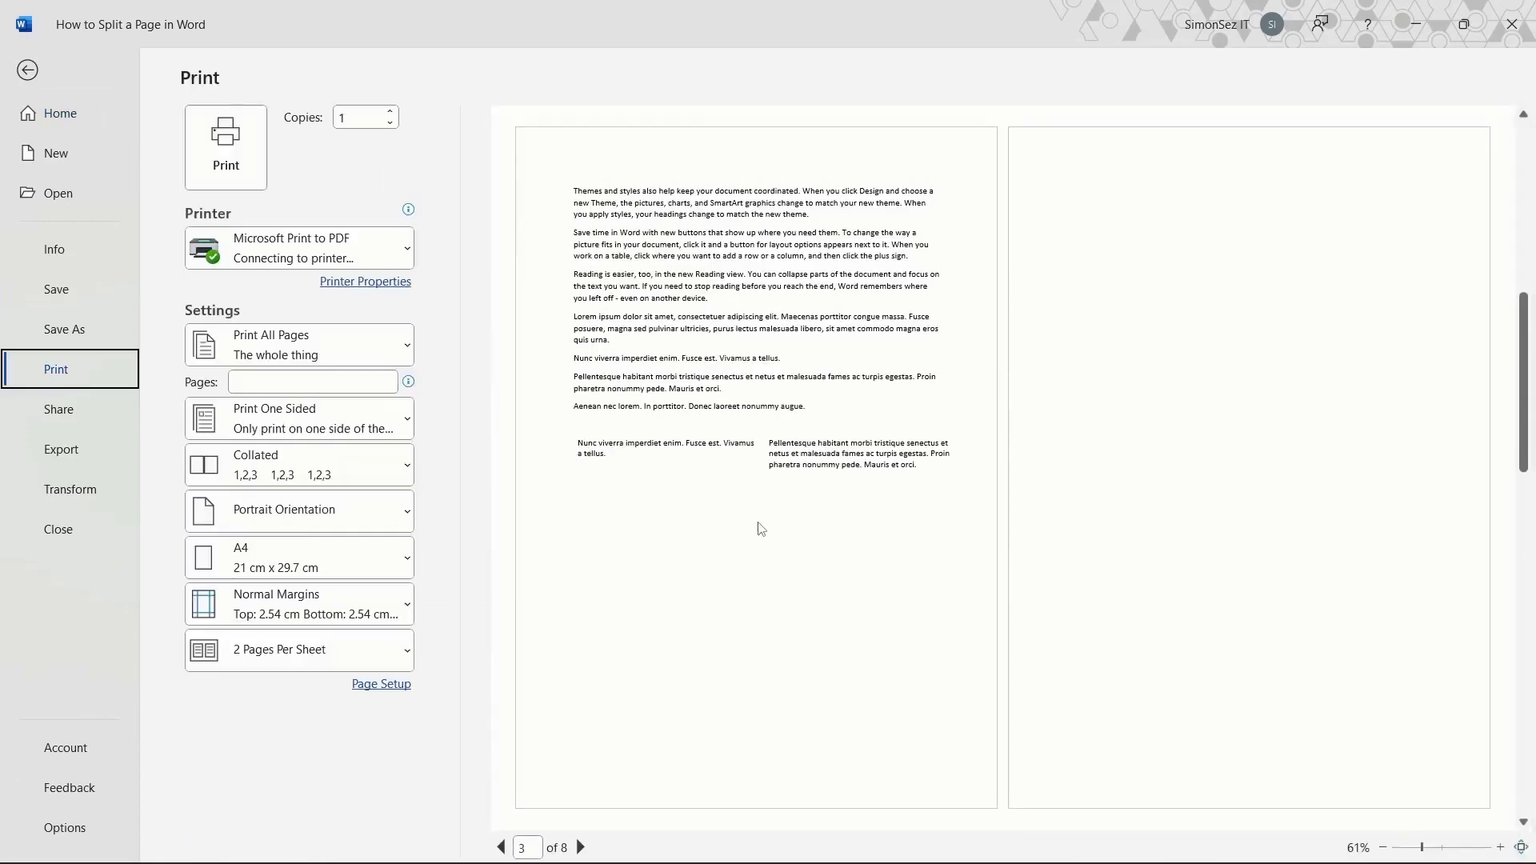